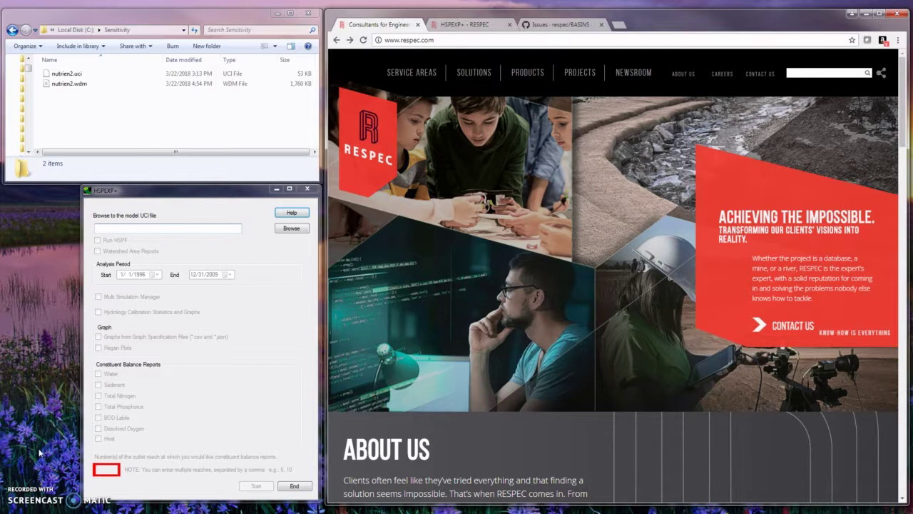
{"action": "left_click", "coordinate": [39, 442]}
{"action": "left_click", "coordinate": [37, 469]}
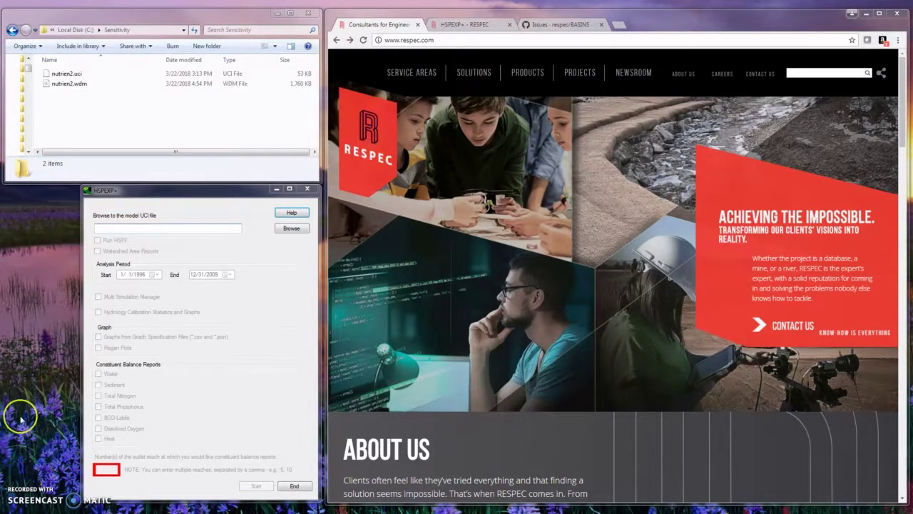
Open the HSPEXP+ product page from the product list on the RESPEC website
{"action": "left_click", "coordinate": [431, 41]}
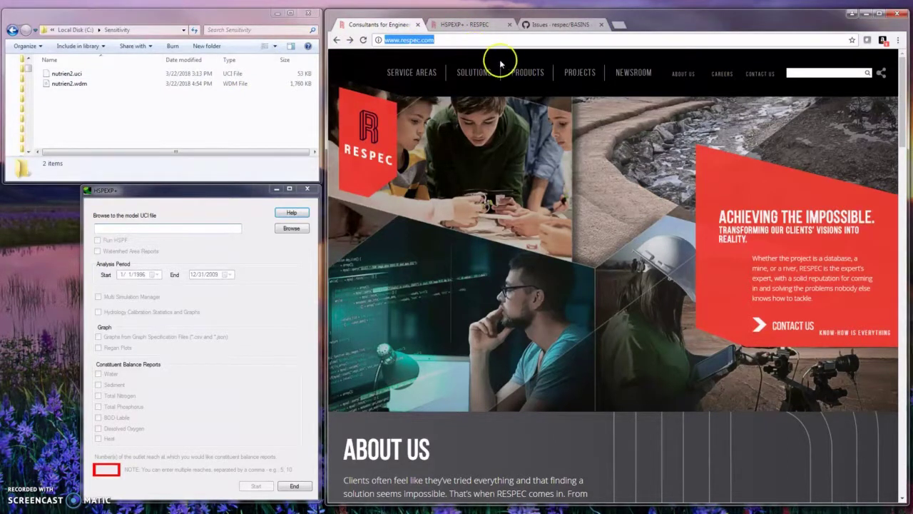
{"action": "left_click", "coordinate": [527, 73]}
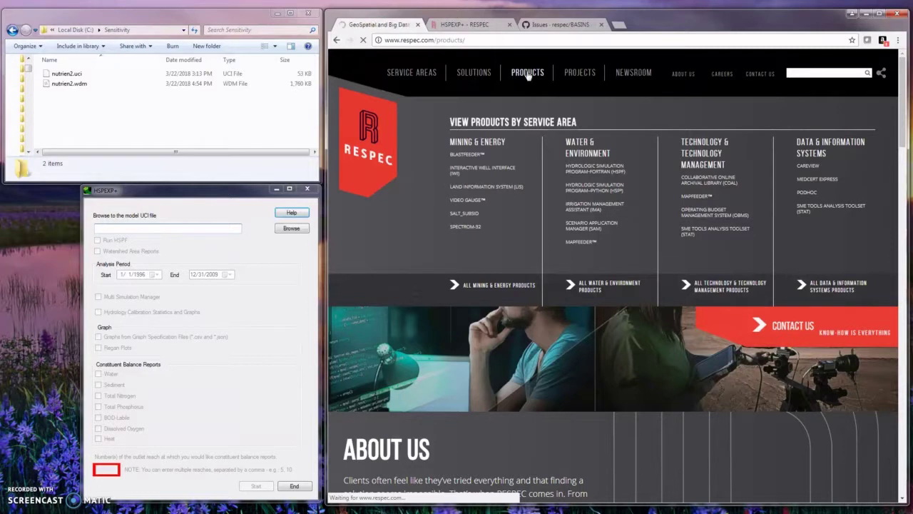
{"action": "scroll", "coordinate": [564, 189], "scroll_direction": "down", "scroll_amount": 10}
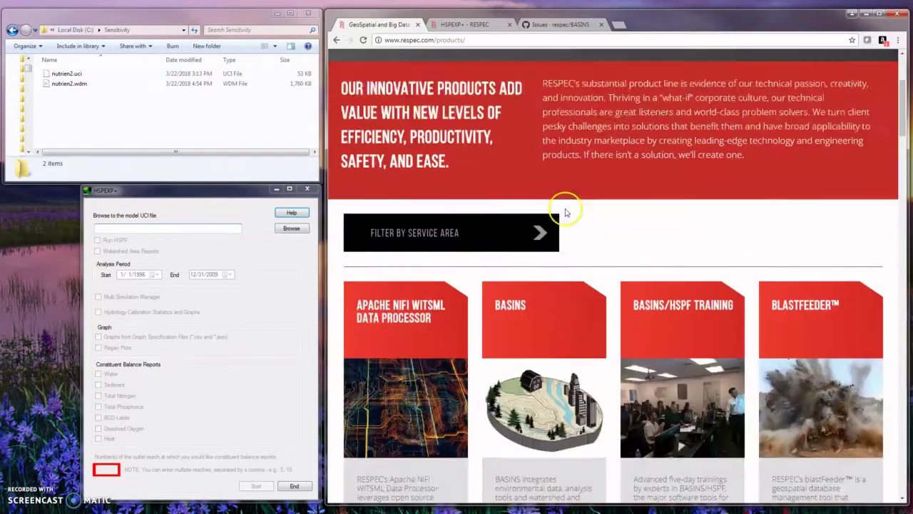
{"action": "scroll", "coordinate": [566, 216], "scroll_direction": "down", "scroll_amount": 7}
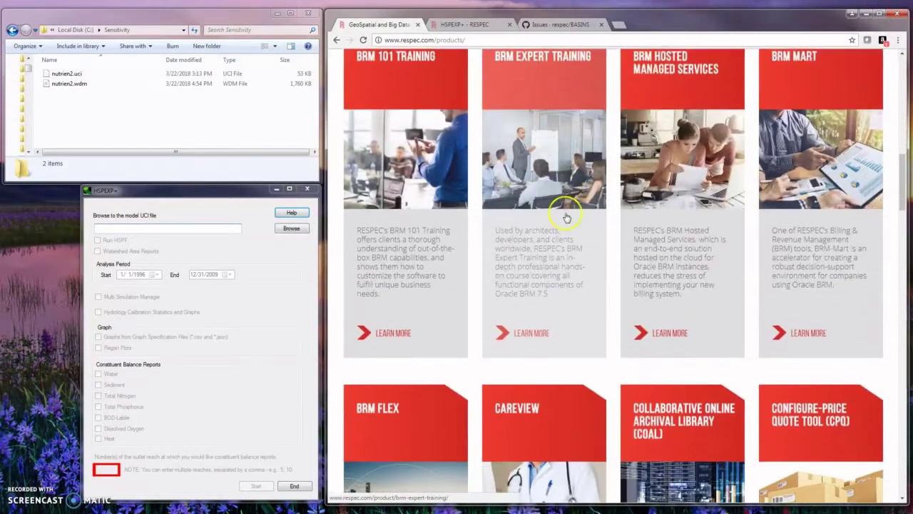
{"action": "scroll", "coordinate": [574, 286], "scroll_direction": "down", "scroll_amount": 2}
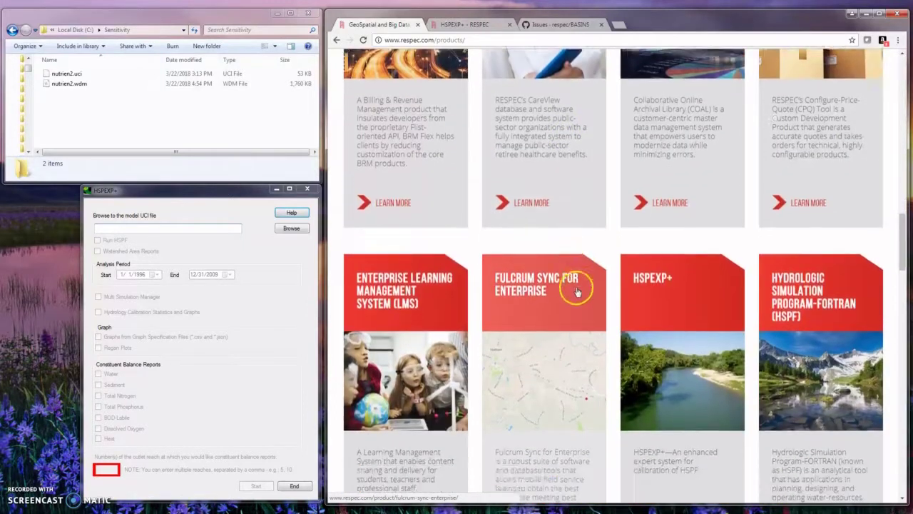
{"action": "left_click", "coordinate": [671, 446]}
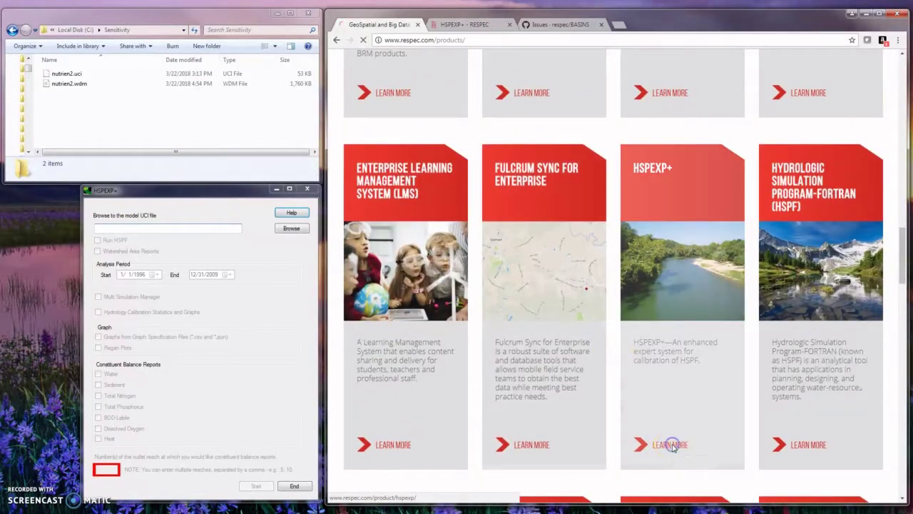
Follow the GitHub site link in the HSPEXP+ product description and view the download request form
{"action": "left_click", "coordinate": [446, 26]}
{"action": "scroll", "coordinate": [473, 266], "scroll_direction": "down", "scroll_amount": 1}
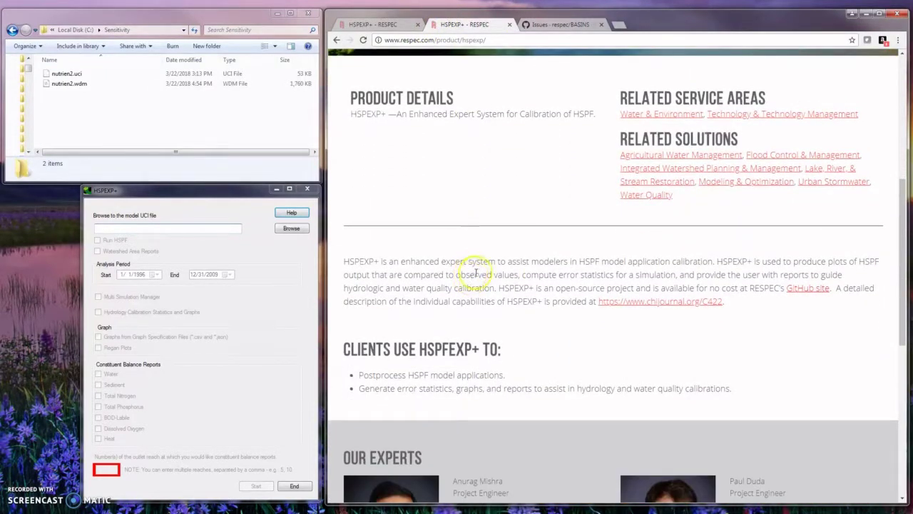
{"action": "left_click", "coordinate": [815, 289]}
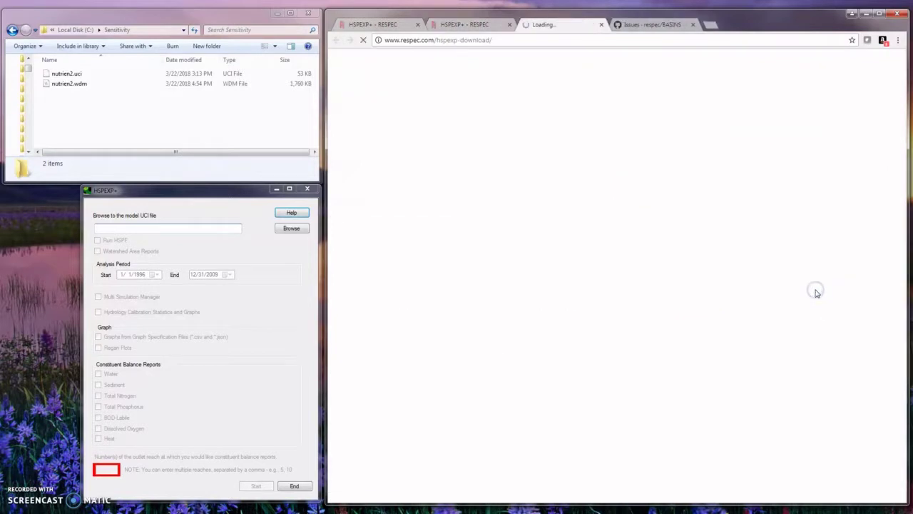
{"action": "scroll", "coordinate": [695, 309], "scroll_direction": "down", "scroll_amount": 3}
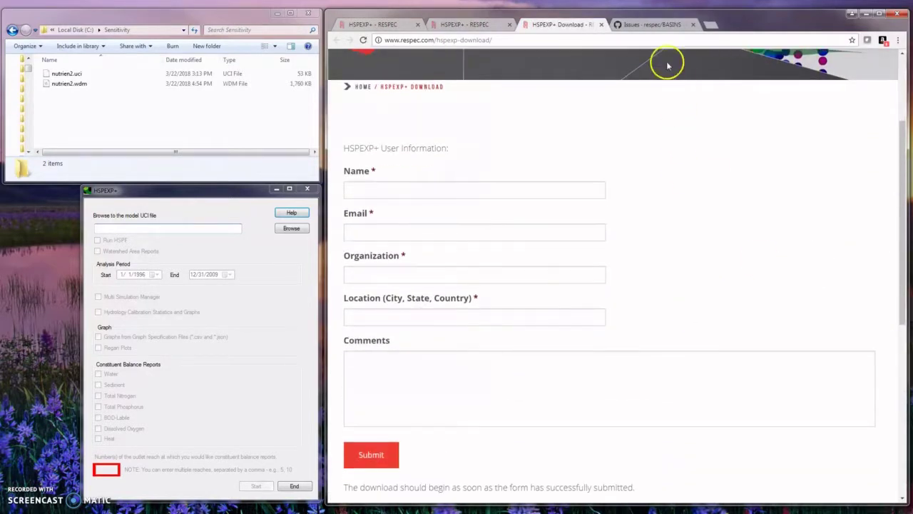
View the Issues list of the respec/BASINS repository on GitHub, and close the browser
{"action": "left_click", "coordinate": [649, 25]}
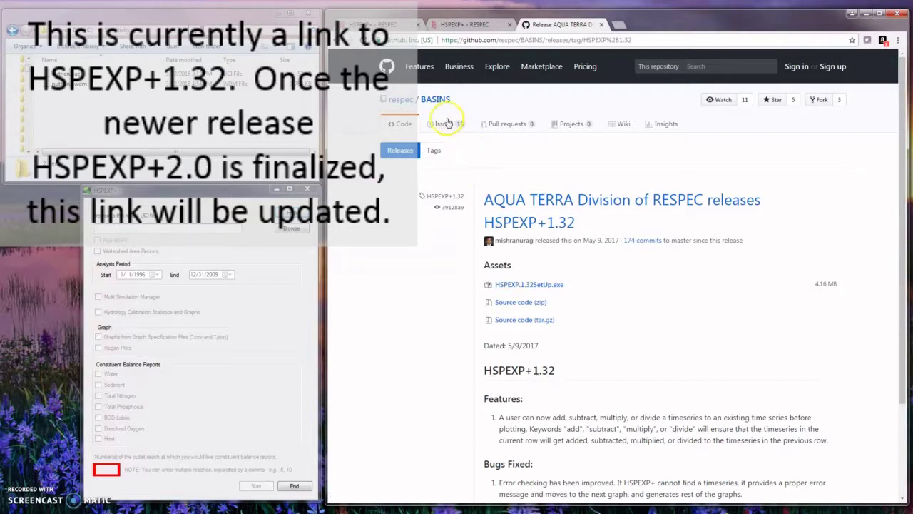
{"action": "left_click", "coordinate": [442, 128]}
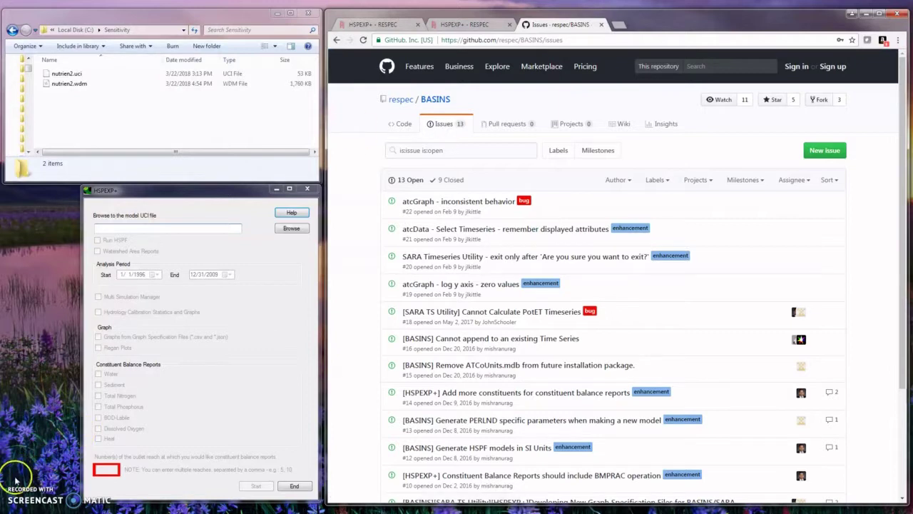
{"action": "left_click", "coordinate": [897, 14]}
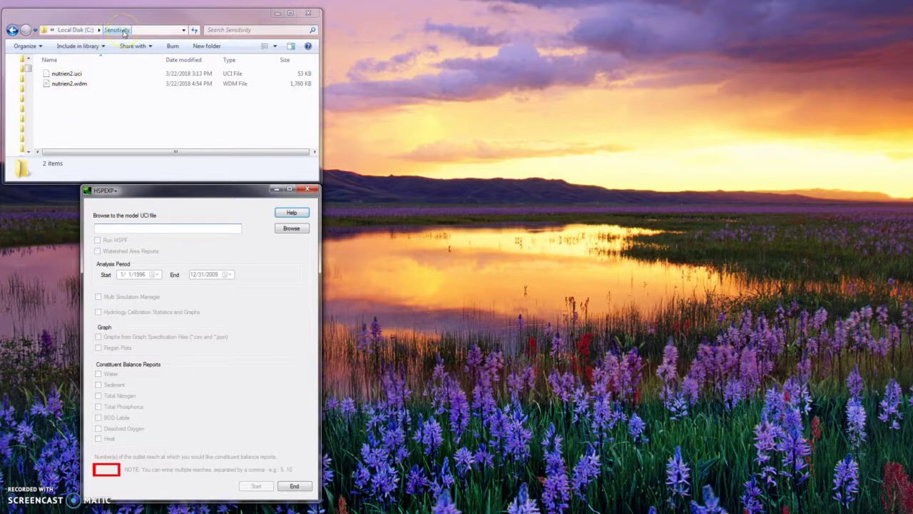
Open nutrien2.uci from the Sensitivity folder in UltraEdit and move the editor window clear of the HSPEXP+ window
{"action": "left_click", "coordinate": [64, 76]}
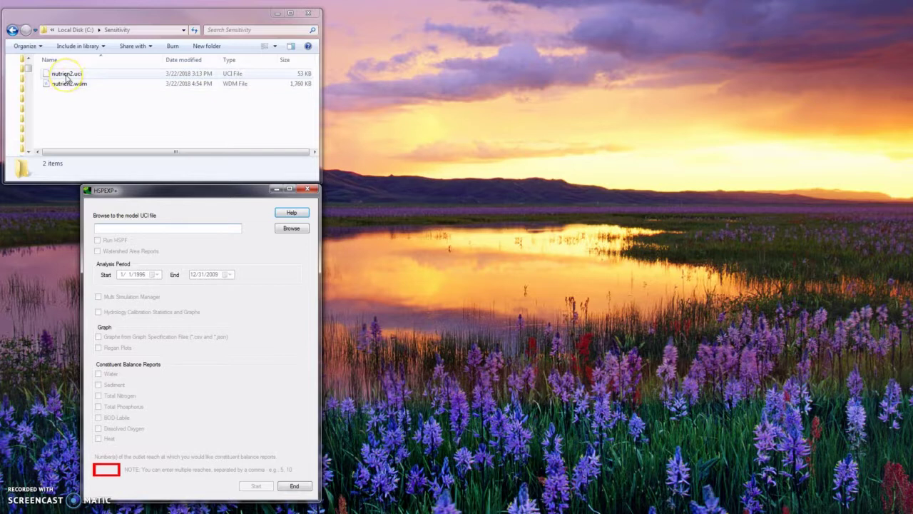
{"action": "left_click", "coordinate": [62, 103]}
{"action": "right_click", "coordinate": [63, 75]}
{"action": "left_click", "coordinate": [79, 134]}
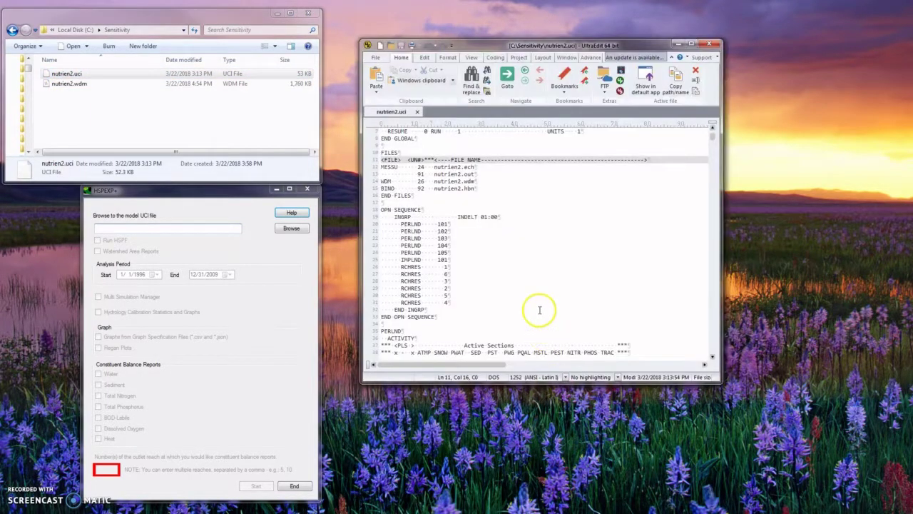
{"action": "left_click_drag", "start_coordinate": [542, 46], "coordinate": [571, 14]}
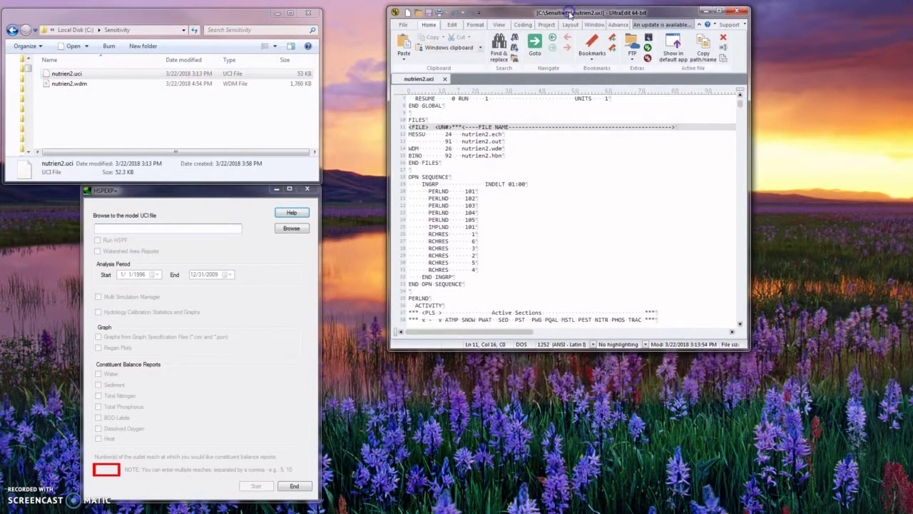
Search nutrien2.uci for "ext tar" to locate the EXT TARGETS block
{"action": "left_click", "coordinate": [547, 146]}
{"action": "scroll", "coordinate": [547, 146], "scroll_direction": "down", "scroll_amount": 1}
{"action": "scroll", "coordinate": [547, 147], "scroll_direction": "down", "scroll_amount": 18}
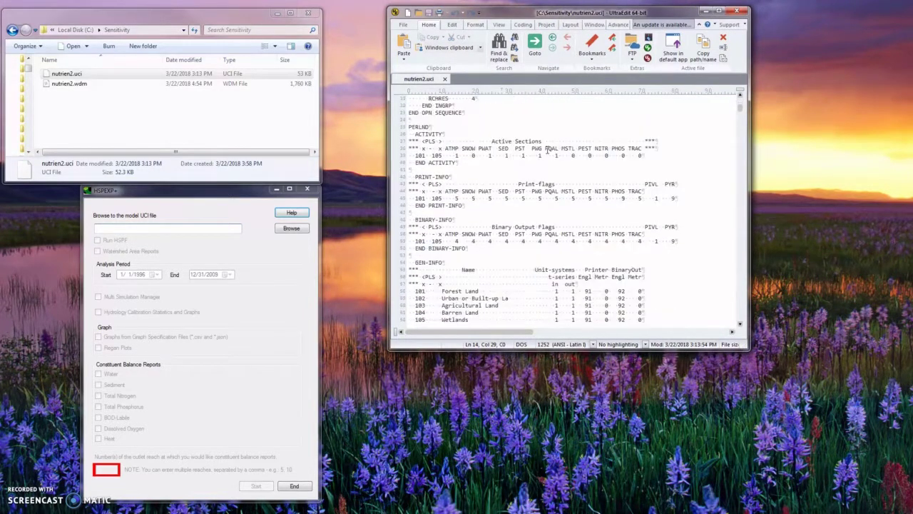
{"action": "scroll", "coordinate": [547, 150], "scroll_direction": "down", "scroll_amount": 1}
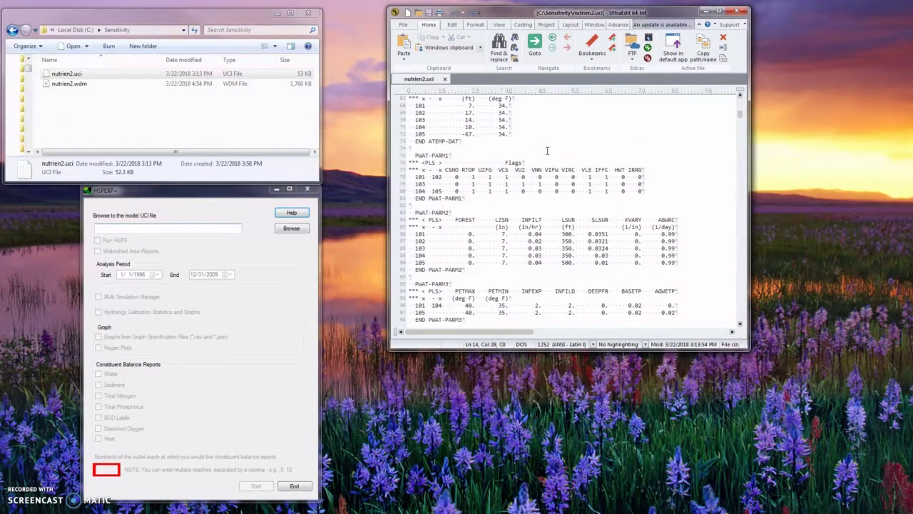
{"action": "key", "text": "ctrl+f"}
{"action": "type", "text": "ext"}
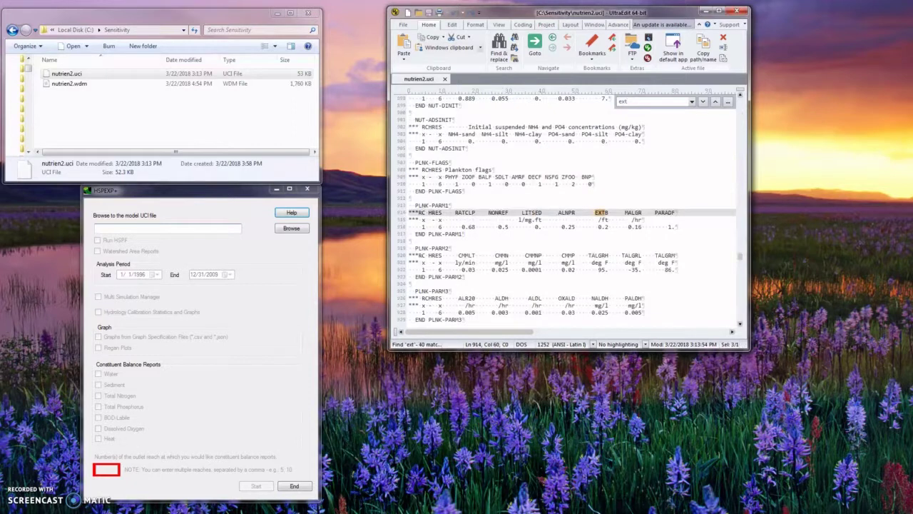
{"action": "type", "text": " tar"}
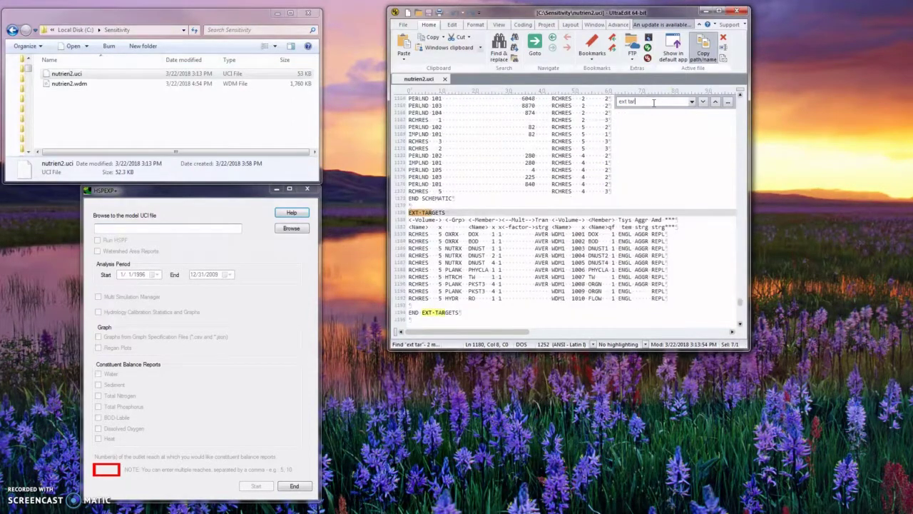
{"action": "left_click", "coordinate": [646, 99]}
Highlight the EXT TARGETS block, and mark its output dataset entries from 1001 to 1010
{"action": "left_click", "coordinate": [598, 270]}
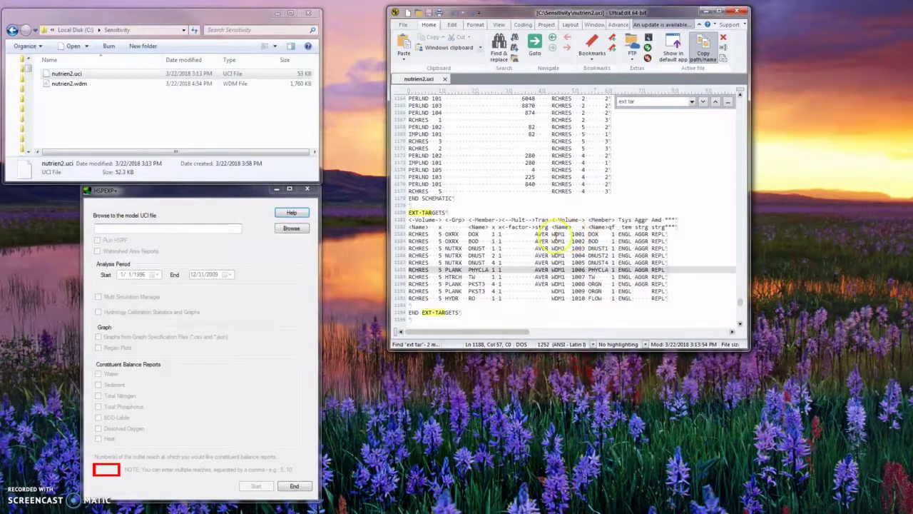
{"action": "left_click_drag", "start_coordinate": [409, 209], "coordinate": [671, 300]}
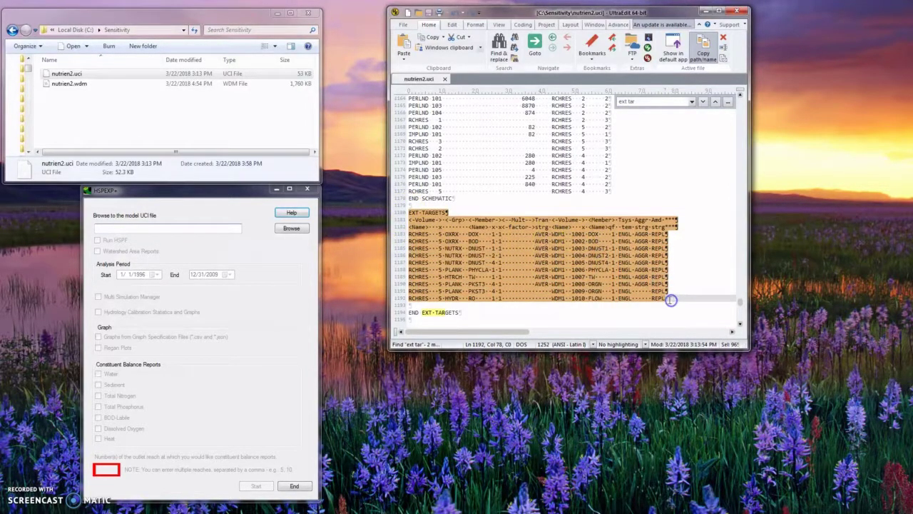
{"action": "left_click", "coordinate": [668, 298]}
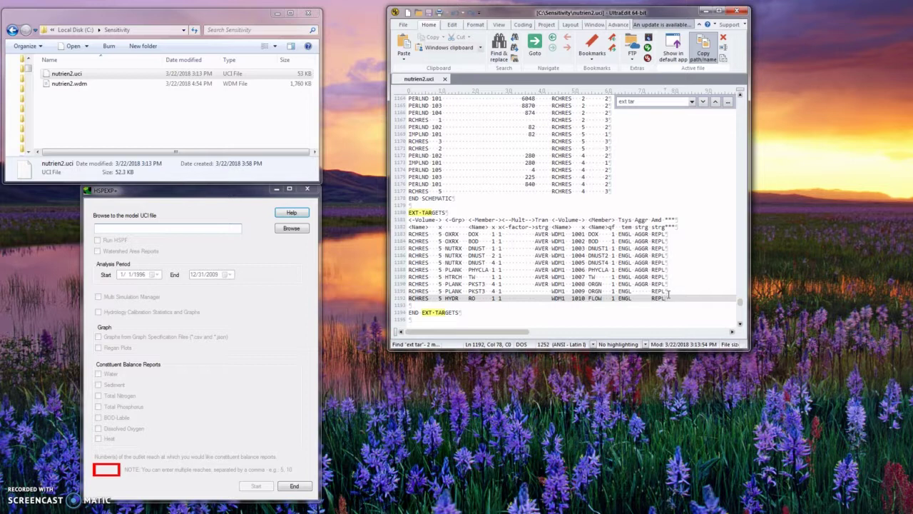
{"action": "left_click_drag", "start_coordinate": [569, 234], "coordinate": [586, 298]}
Load C:\Sensitivity\nutrien2.uci as the model UCI file in HSPEXP+
{"action": "left_click", "coordinate": [264, 190]}
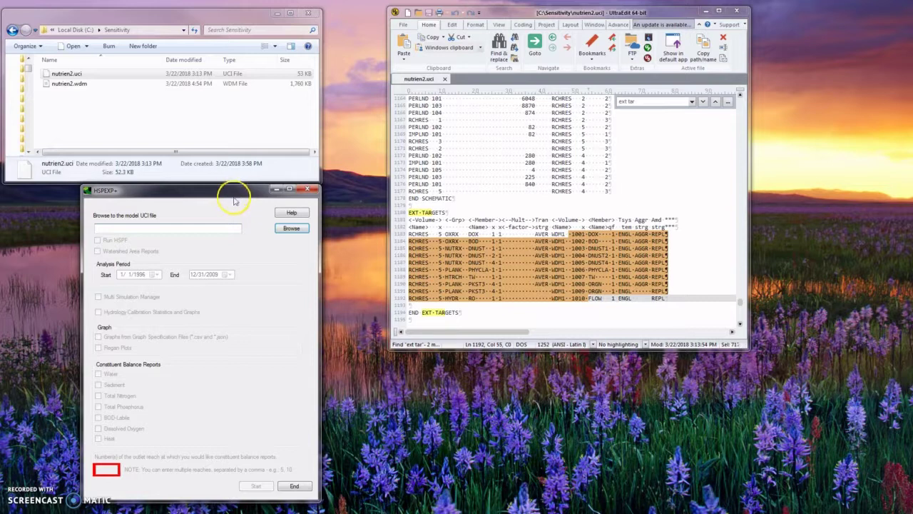
{"action": "left_click", "coordinate": [292, 227]}
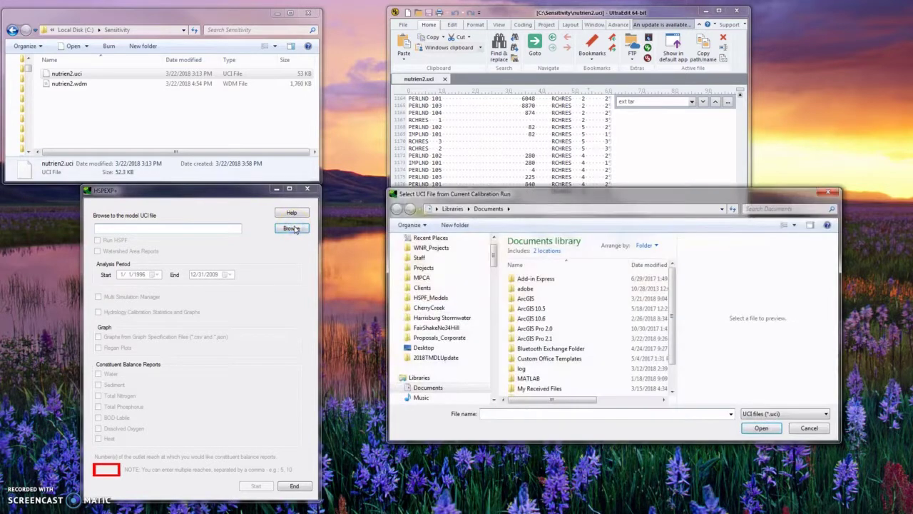
{"action": "left_click_drag", "start_coordinate": [491, 257], "coordinate": [491, 285]}
{"action": "left_click", "coordinate": [436, 297]}
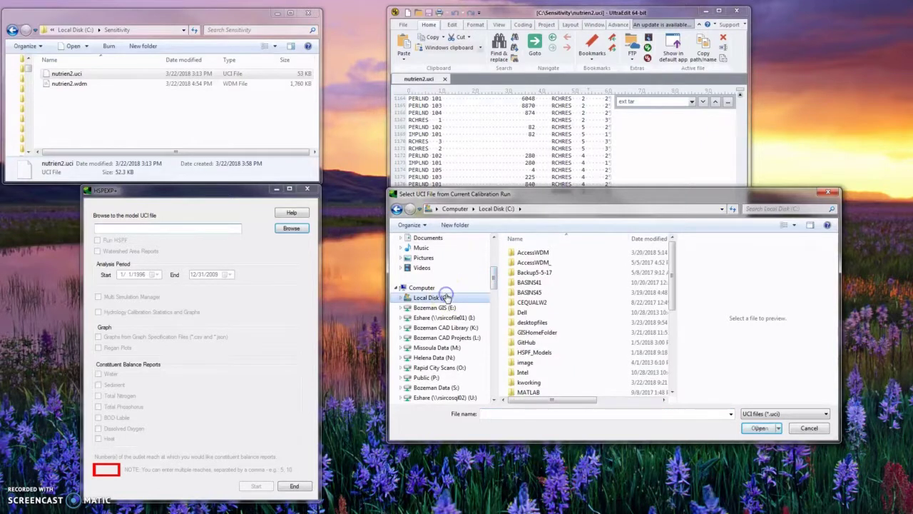
{"action": "scroll", "coordinate": [541, 325], "scroll_direction": "down", "scroll_amount": 6}
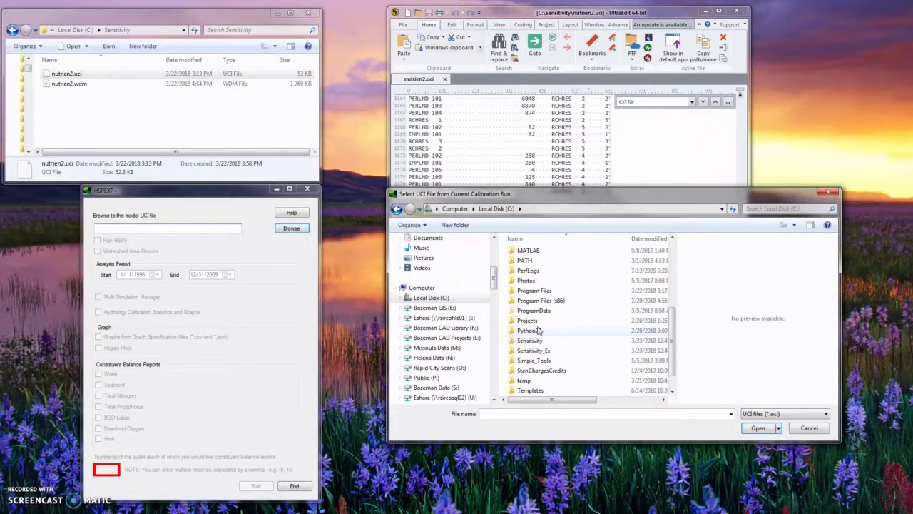
{"action": "double_click", "coordinate": [536, 320]}
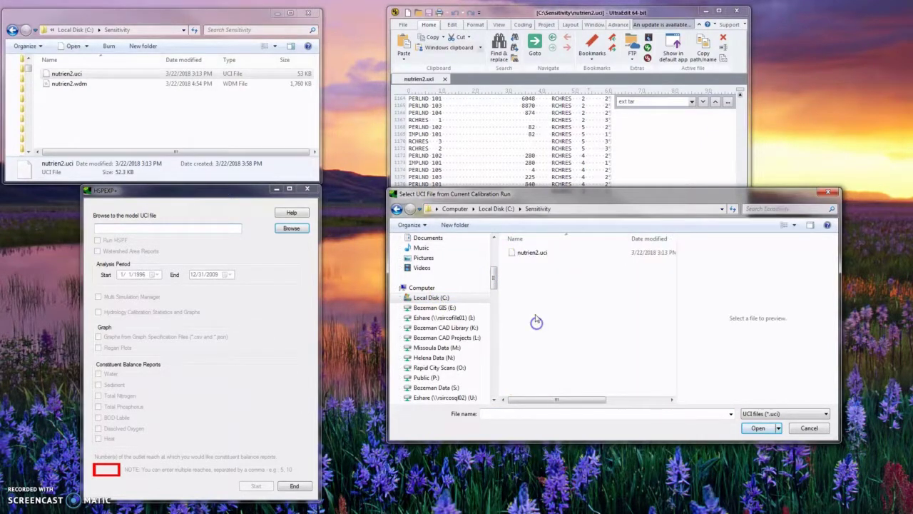
{"action": "left_click", "coordinate": [531, 254]}
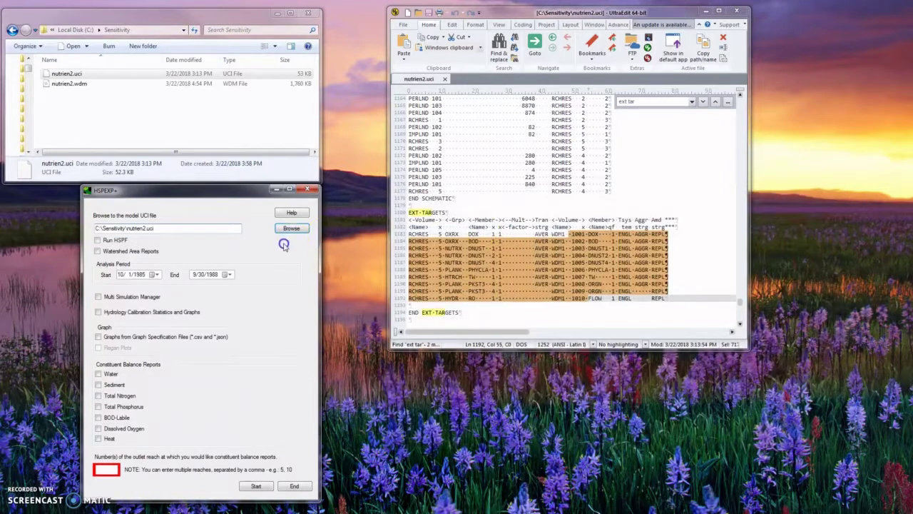
Enable Multi Simulation Manager and start the run, moving the resulting message dialog clear of the file list
{"action": "left_click", "coordinate": [129, 276]}
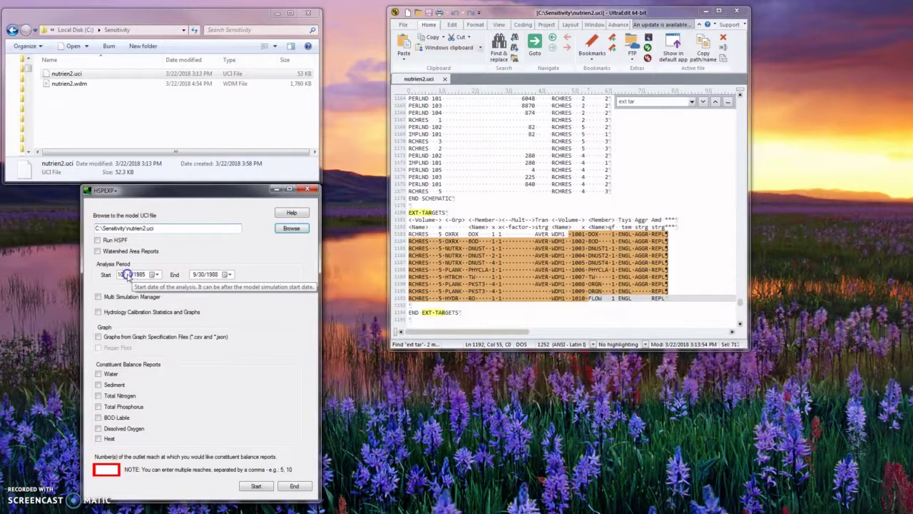
{"action": "left_click", "coordinate": [98, 297]}
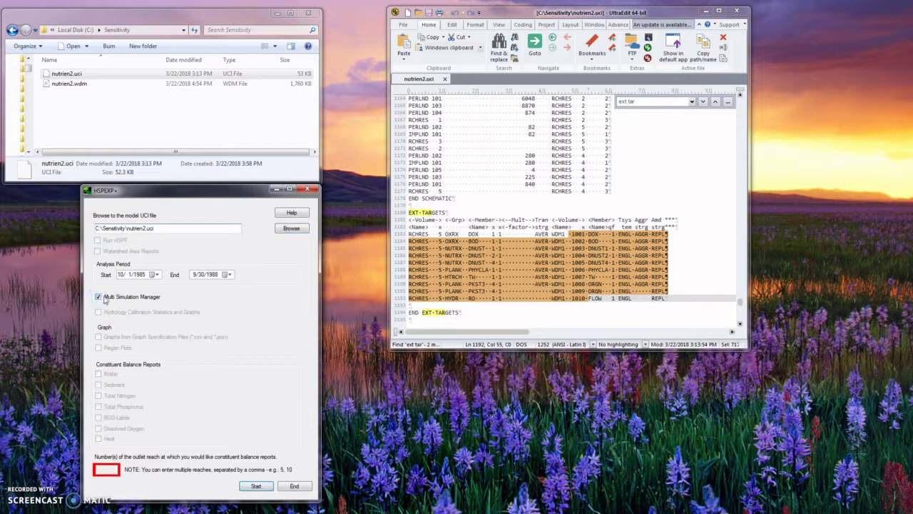
{"action": "left_click", "coordinate": [257, 487]}
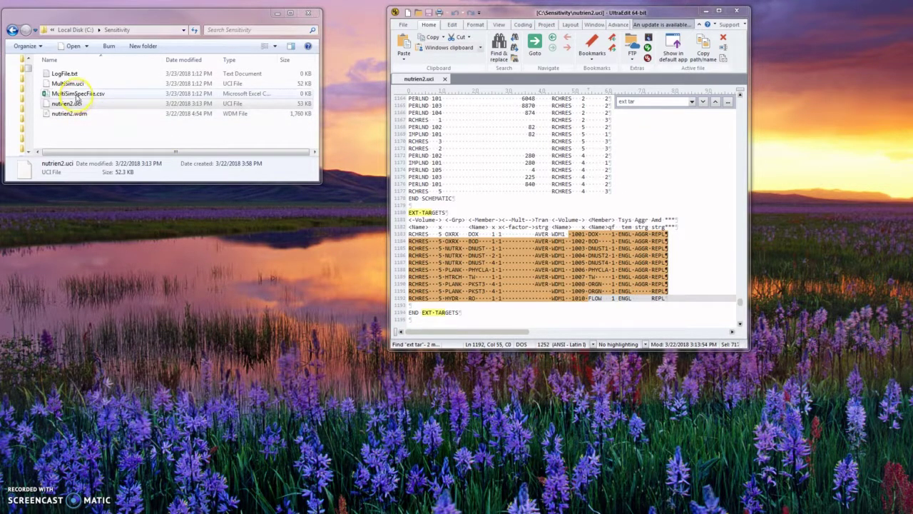
{"action": "left_click_drag", "start_coordinate": [14, 227], "coordinate": [243, 240]}
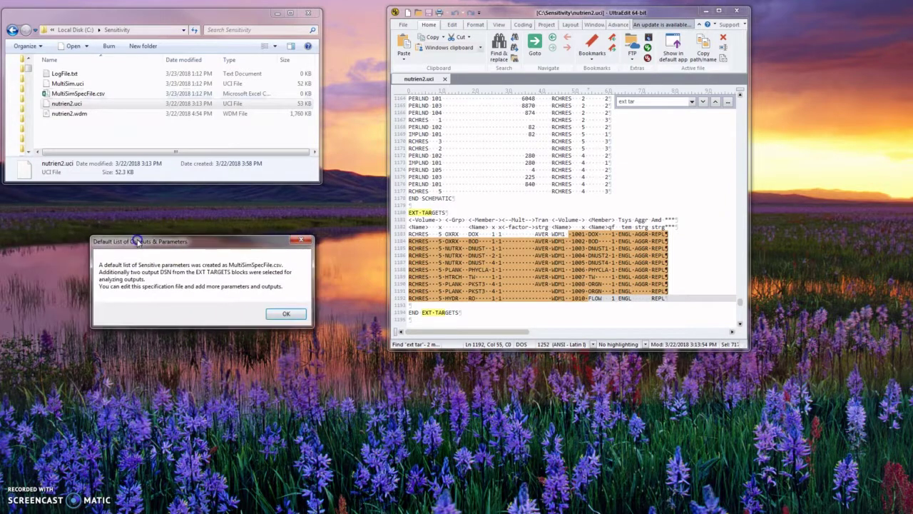
Open MultiSimSpecFile.csv in Excel and select the DSN row
{"action": "left_click", "coordinate": [80, 94]}
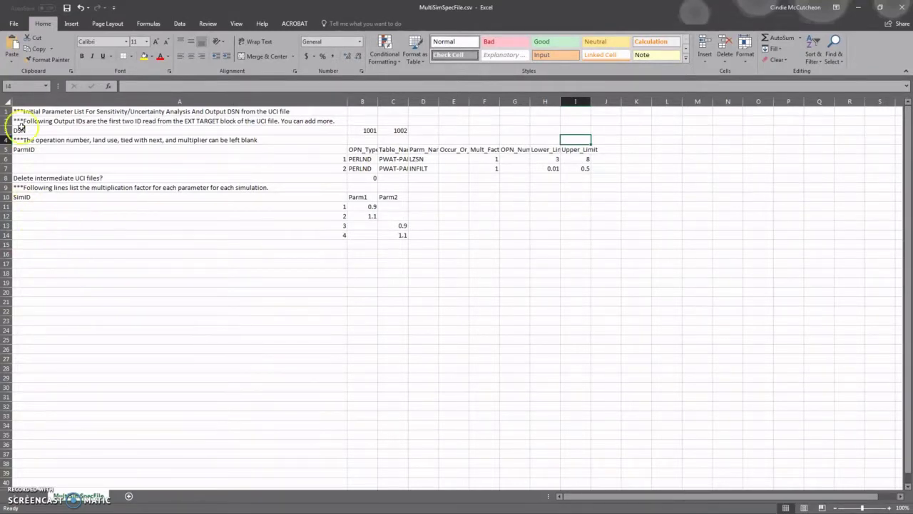
{"action": "left_click", "coordinate": [6, 130]}
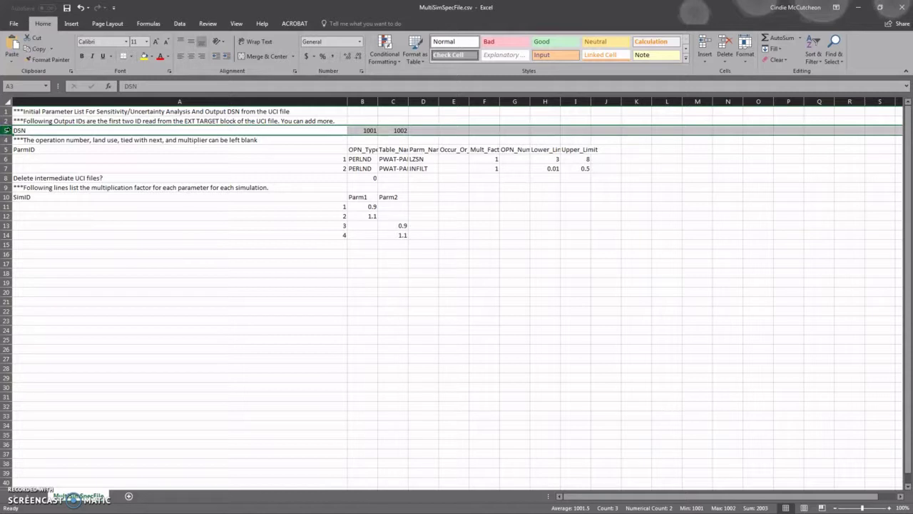
Switch to nutrien2.uci in UltraEdit and mark the output dataset numbers 1001 to 1010 in the EXT TARGETS block
{"action": "key", "text": "alt+Tab"}
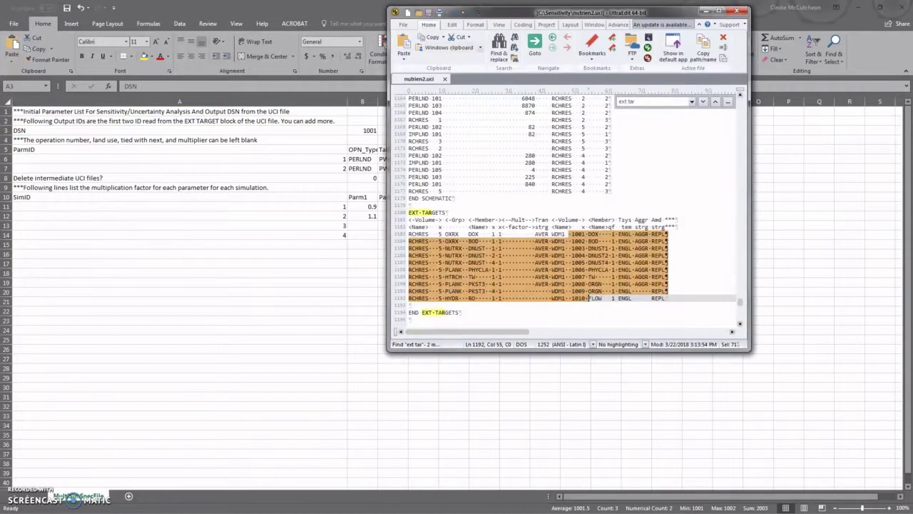
{"action": "left_click", "coordinate": [544, 255]}
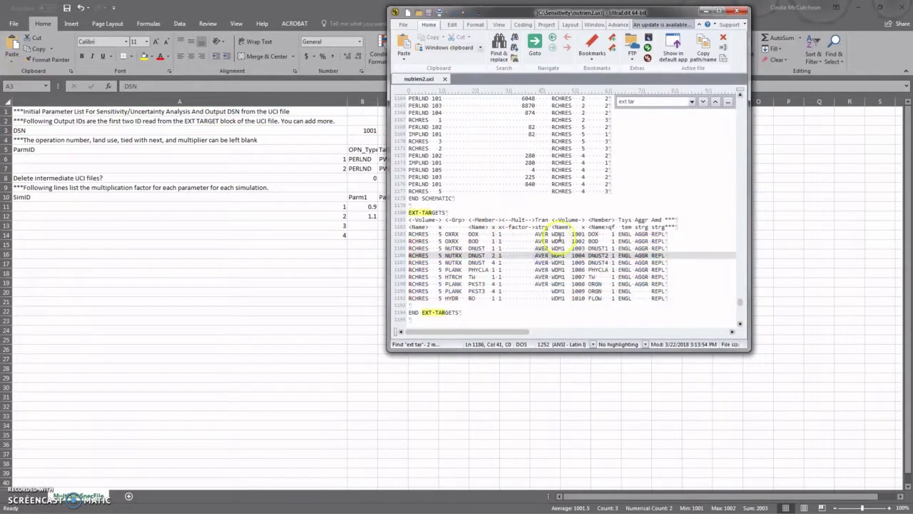
{"action": "left_click_drag", "start_coordinate": [573, 234], "coordinate": [584, 298]}
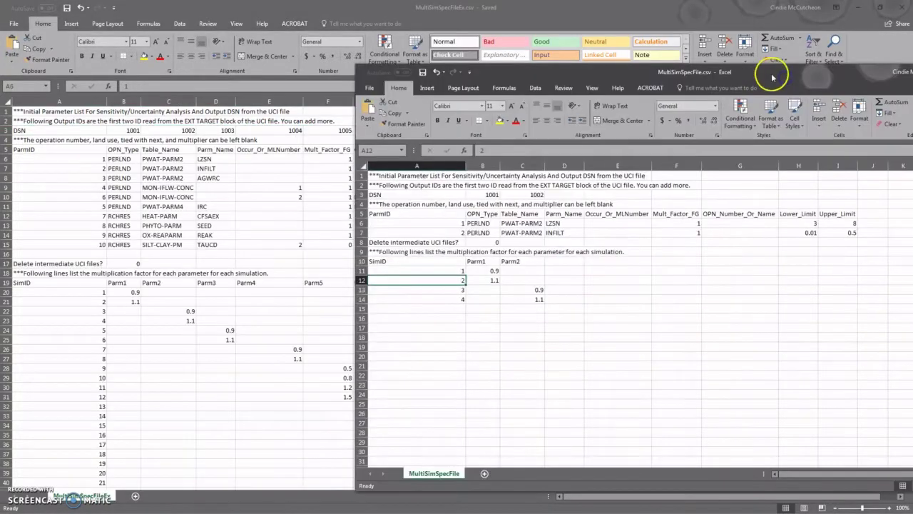
Bring MultiSimSpecFile.csv in Excel fully into view and examine its parameter table columns from ParmID through Upper_Limit
{"action": "left_click_drag", "start_coordinate": [775, 75], "coordinate": [514, 37]}
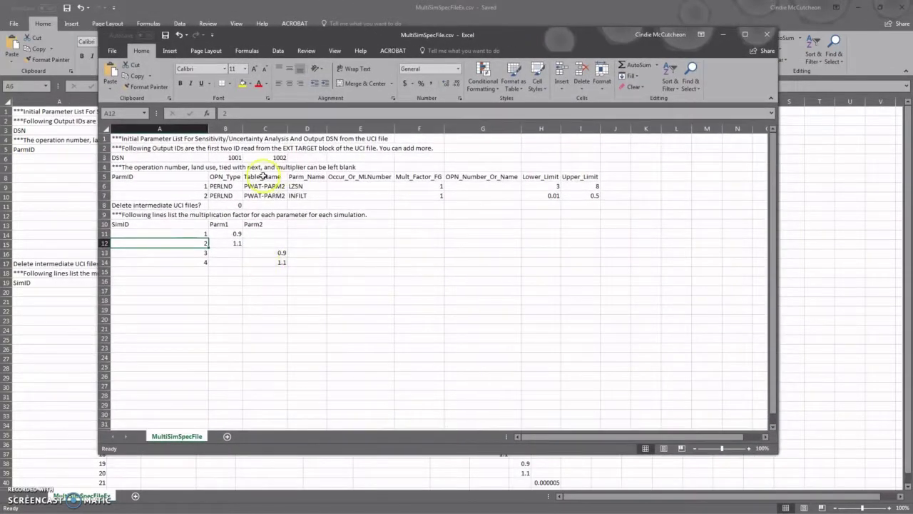
{"action": "left_click_drag", "start_coordinate": [169, 178], "coordinate": [170, 192]}
{"action": "left_click", "coordinate": [226, 178]}
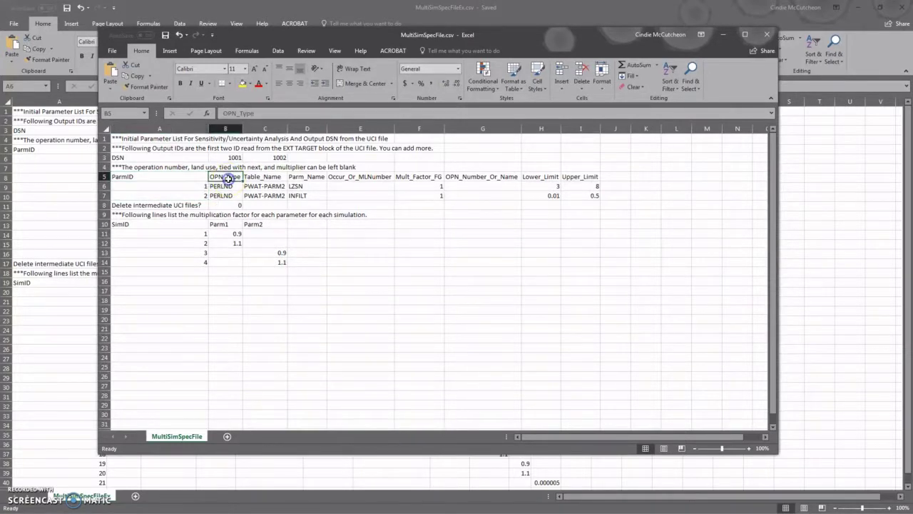
{"action": "left_click_drag", "start_coordinate": [231, 178], "coordinate": [233, 194]}
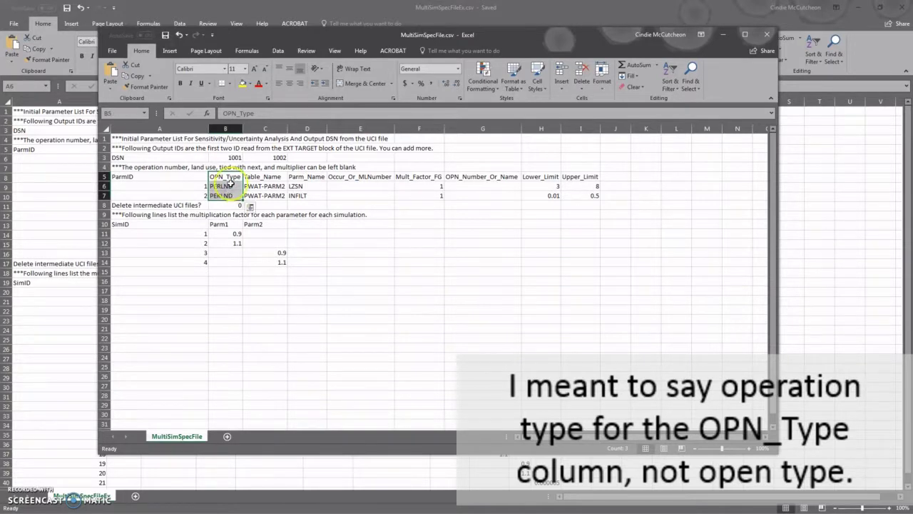
{"action": "left_click_drag", "start_coordinate": [256, 179], "coordinate": [297, 194]}
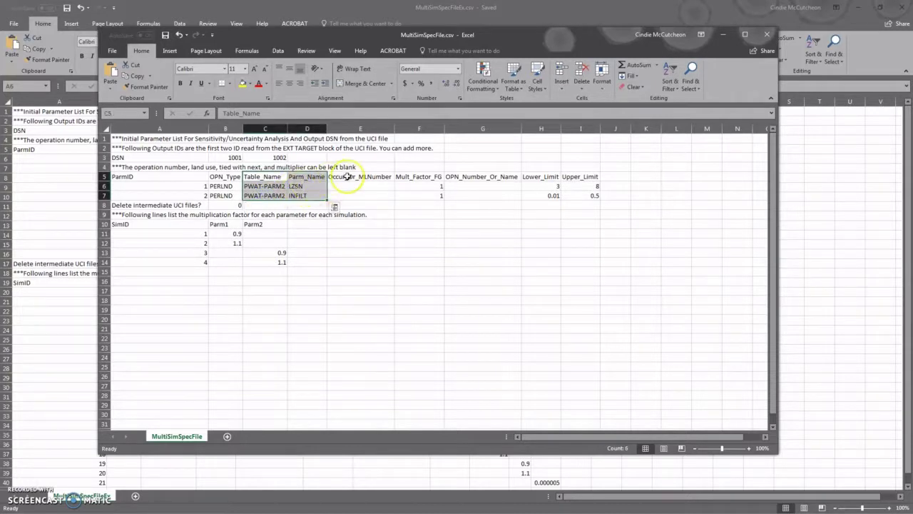
{"action": "left_click_drag", "start_coordinate": [346, 176], "coordinate": [417, 193]}
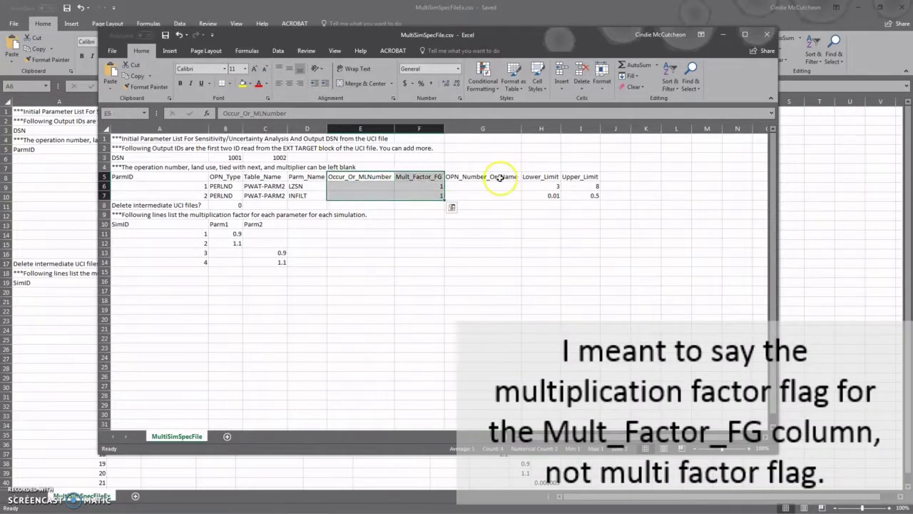
{"action": "left_click_drag", "start_coordinate": [503, 176], "coordinate": [588, 200]}
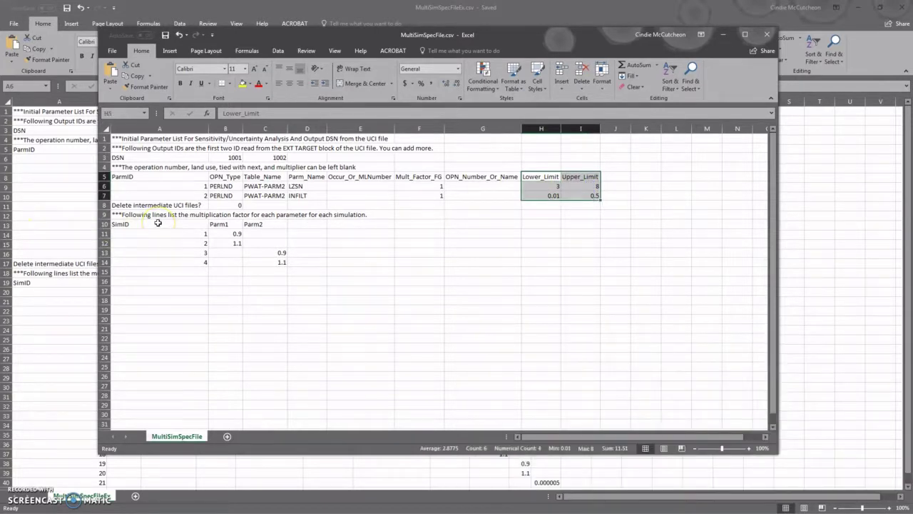
Examine the SimID column, the two listed parameter IDs and the Parm header row of the simulation table
{"action": "left_click_drag", "start_coordinate": [157, 223], "coordinate": [187, 400]}
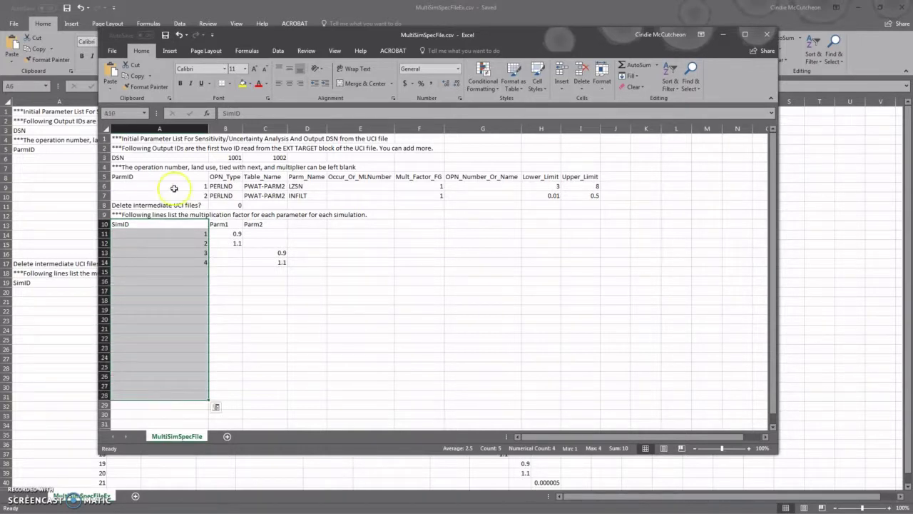
{"action": "left_click_drag", "start_coordinate": [182, 186], "coordinate": [182, 195]}
{"action": "left_click_drag", "start_coordinate": [228, 224], "coordinate": [530, 223]}
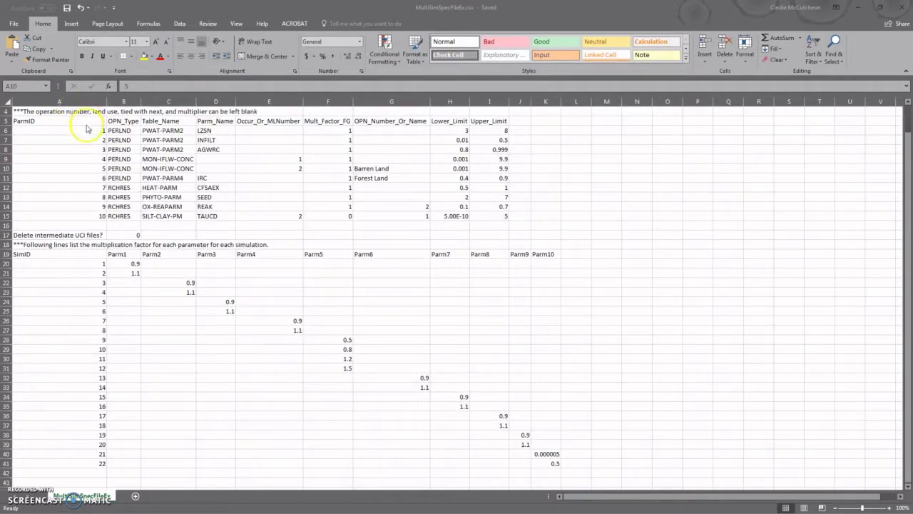
In MultiSimSpecFileEx.csv, highlight the first three PERLND rows, the RCHRES rows, and the table and parameter names of parameters 1 to 3
{"action": "left_click_drag", "start_coordinate": [92, 131], "coordinate": [498, 150]}
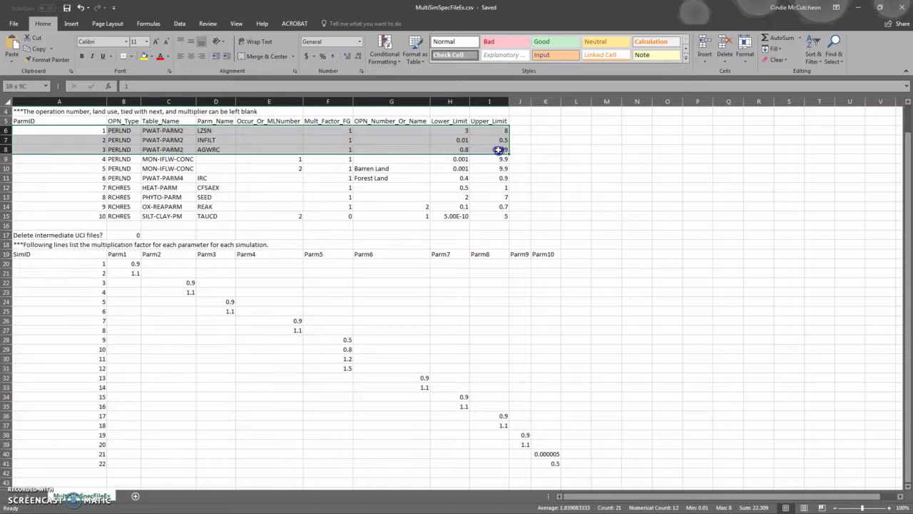
{"action": "left_click_drag", "start_coordinate": [62, 187], "coordinate": [481, 216]}
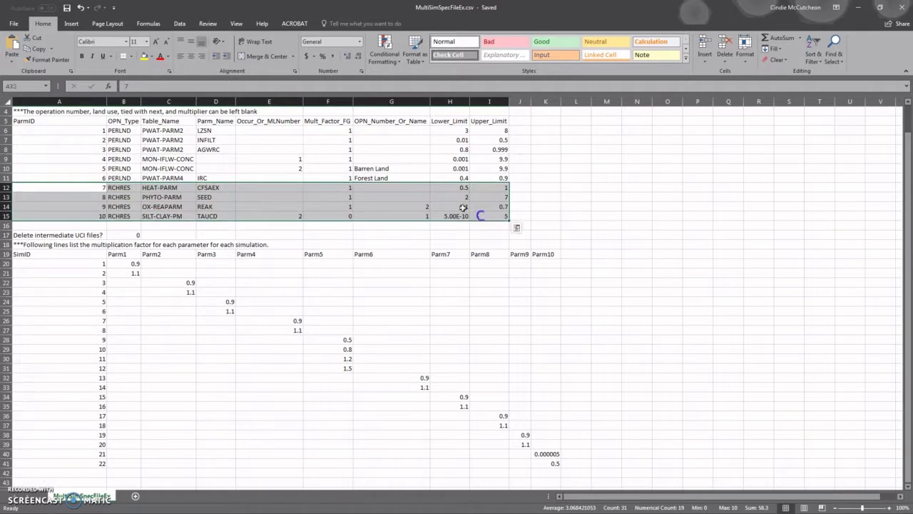
{"action": "left_click", "coordinate": [66, 129]}
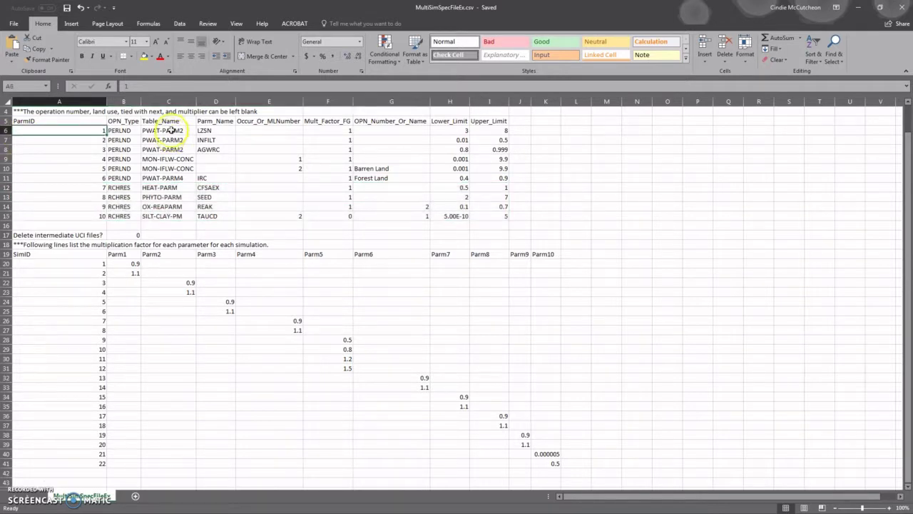
{"action": "left_click_drag", "start_coordinate": [172, 135], "coordinate": [207, 150]}
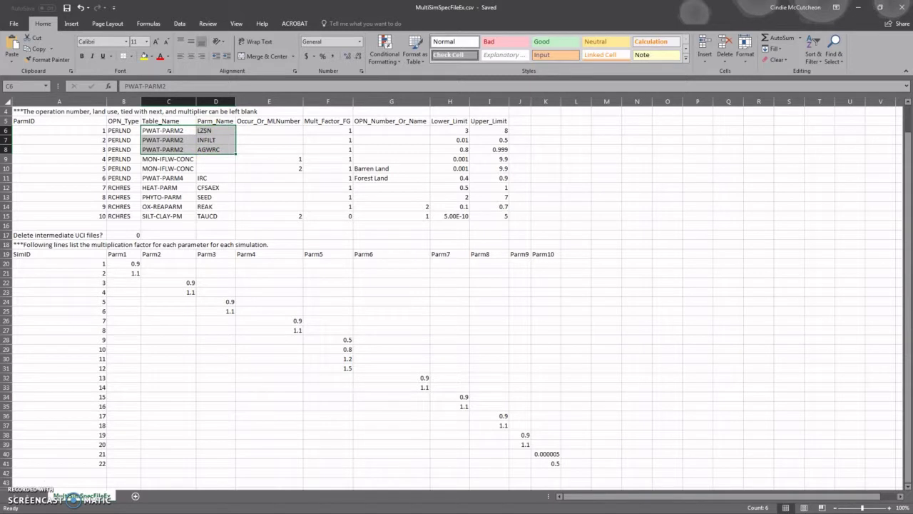
Search nutrien2.uci in UltraEdit for "lzsn" and locate LZSN, INFILT and AGWRC under the PWAT-PARM2 table heading
{"action": "key", "text": "alt+Tab"}
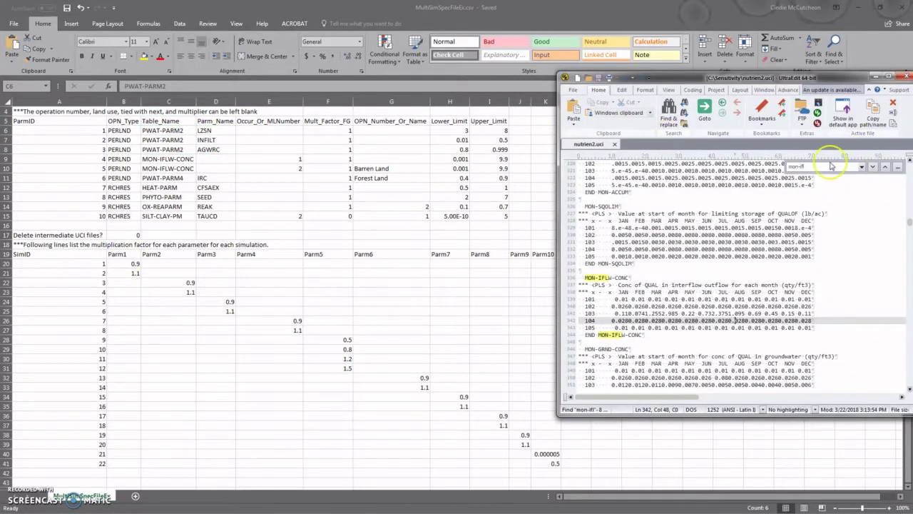
{"action": "triple_click", "coordinate": [832, 165]}
{"action": "type", "text": "l"}
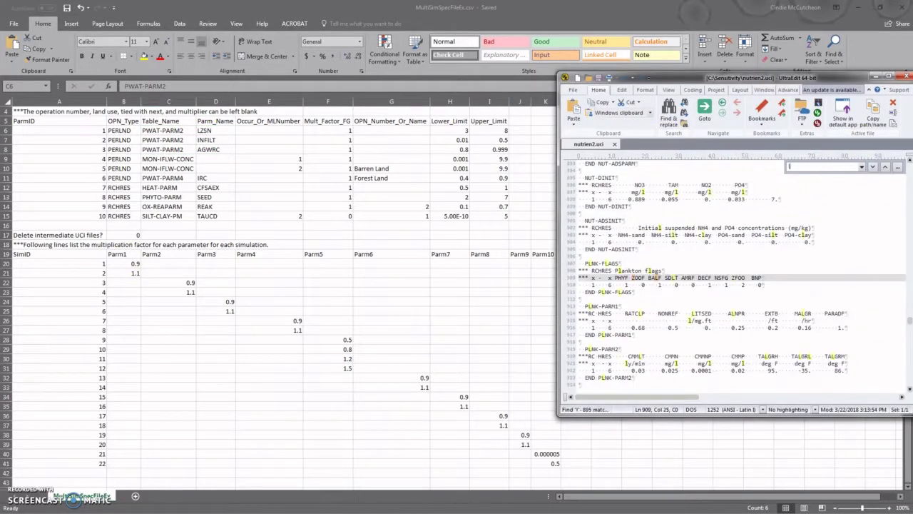
{"action": "type", "text": "zsn"}
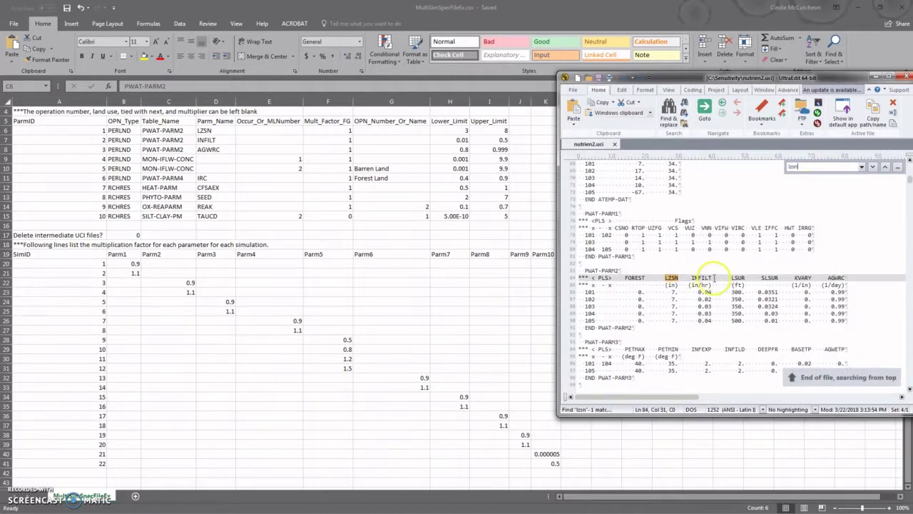
{"action": "left_click", "coordinate": [618, 271]}
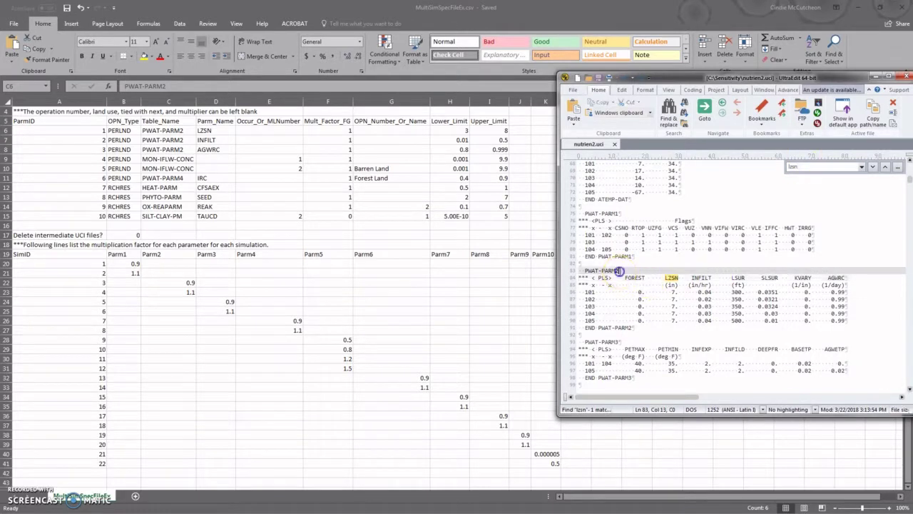
{"action": "double_click", "coordinate": [674, 278]}
{"action": "double_click", "coordinate": [700, 277]}
{"action": "left_click", "coordinate": [847, 278]}
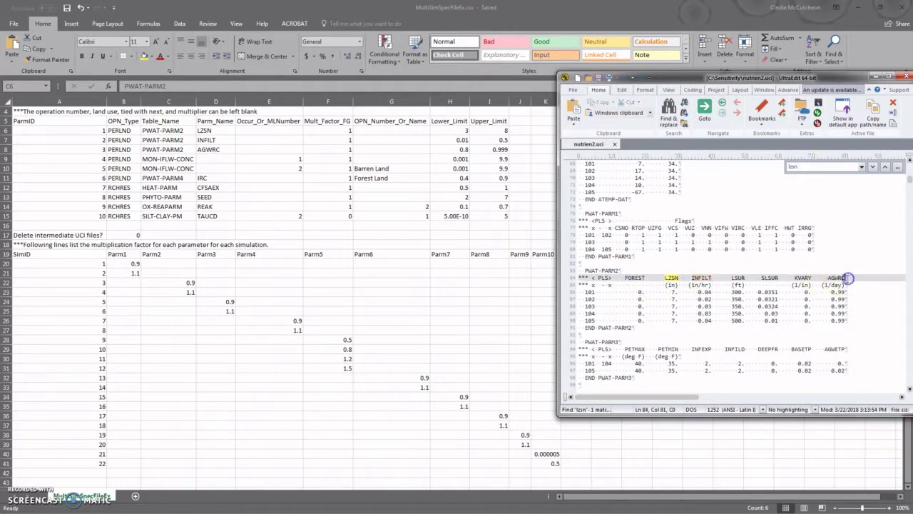
{"action": "left_click_drag", "start_coordinate": [619, 270], "coordinate": [567, 273]}
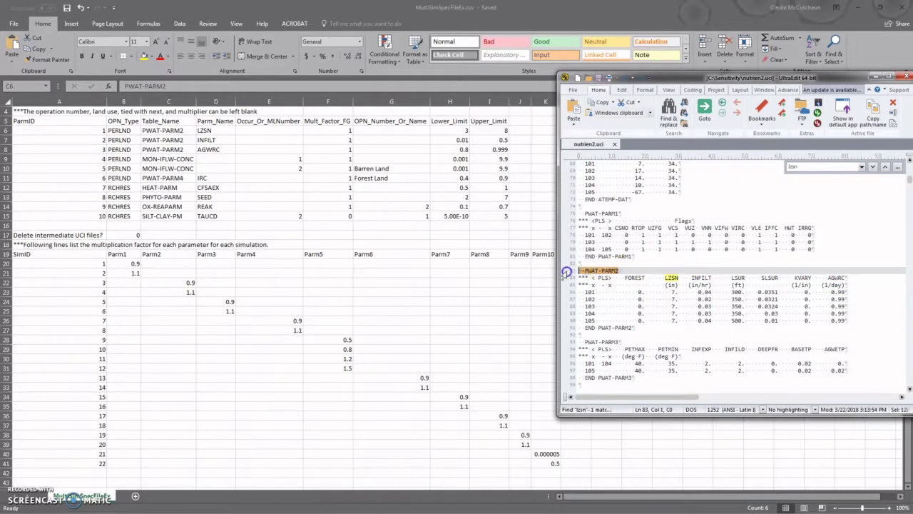
Back in MultiSimSpecFileEx.csv, highlight the multiplication factor flags and the lower and upper limits of parameters 1 to 3
{"action": "left_click", "coordinate": [335, 199]}
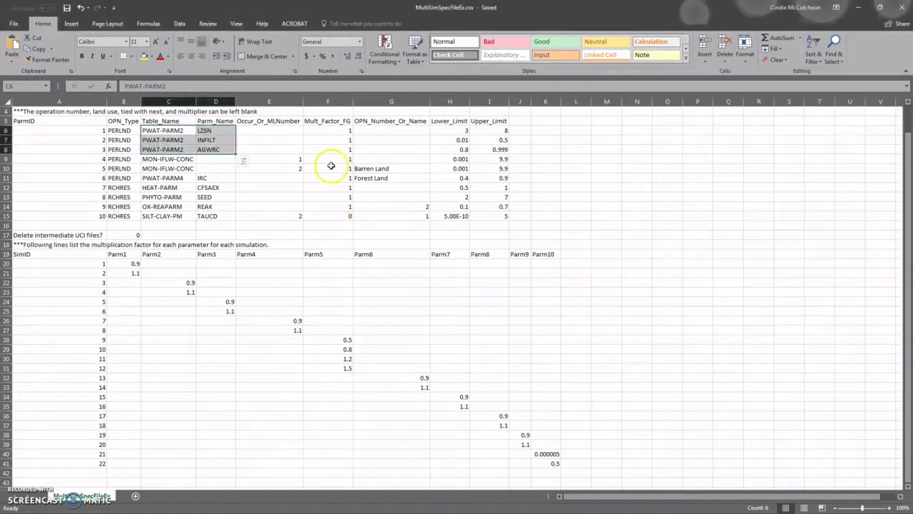
{"action": "left_click_drag", "start_coordinate": [325, 130], "coordinate": [325, 149]}
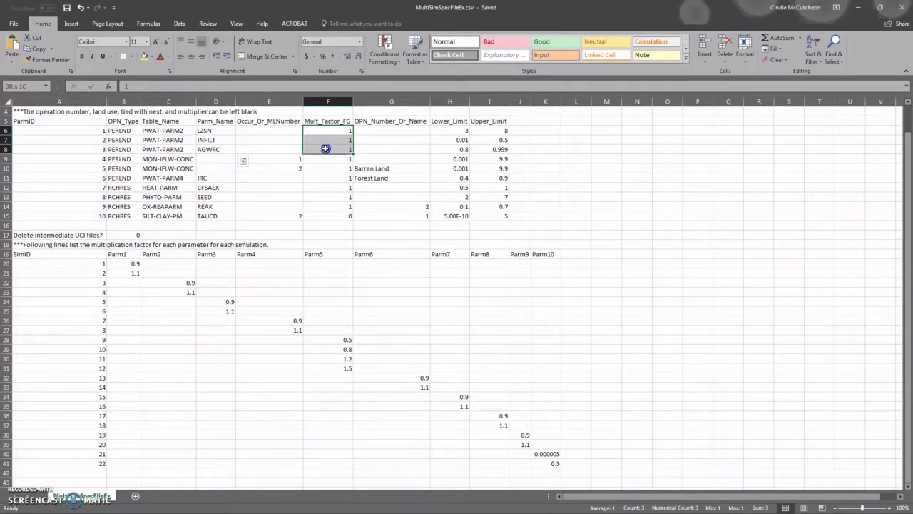
{"action": "left_click_drag", "start_coordinate": [451, 130], "coordinate": [483, 150]}
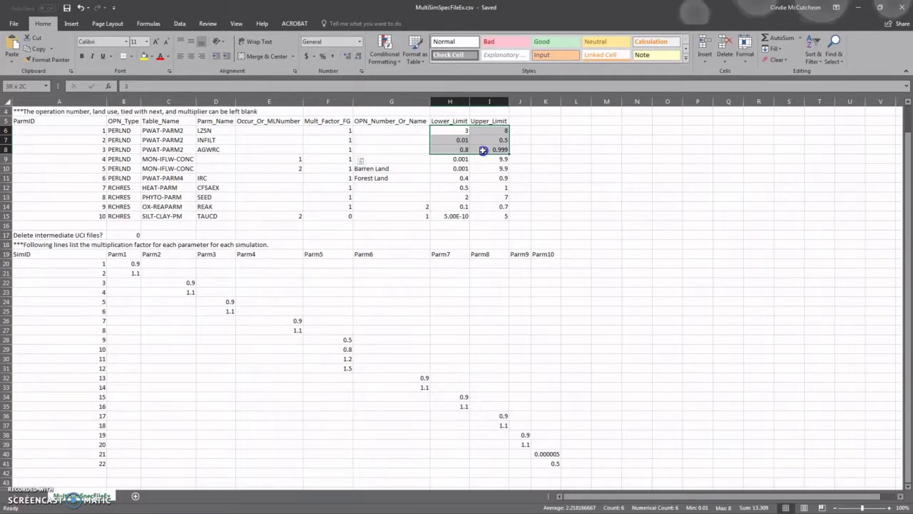
{"action": "left_click_drag", "start_coordinate": [483, 150], "coordinate": [483, 150]}
Examine the two MON-IFLW-CONC rows, their occurrence numbers, and the Barren Land entry of parameter 5
{"action": "left_click", "coordinate": [102, 158]}
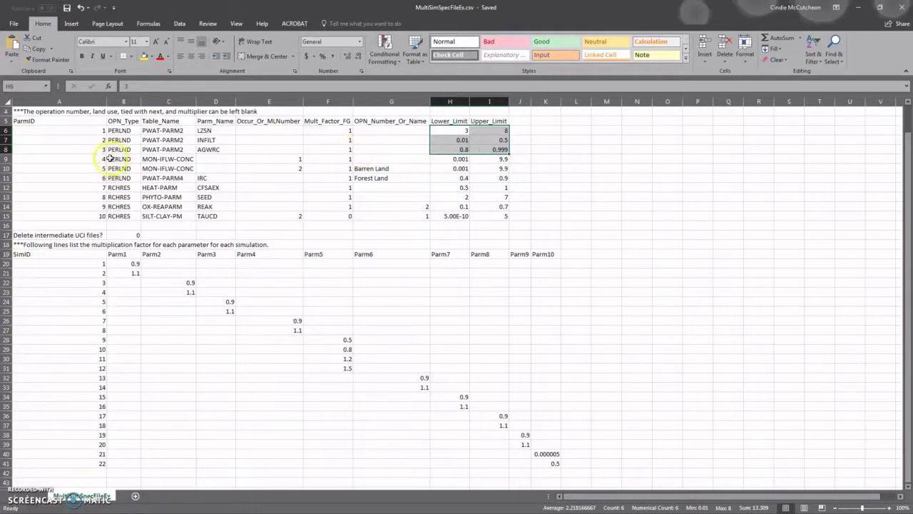
{"action": "left_click_drag", "start_coordinate": [102, 158], "coordinate": [170, 168]}
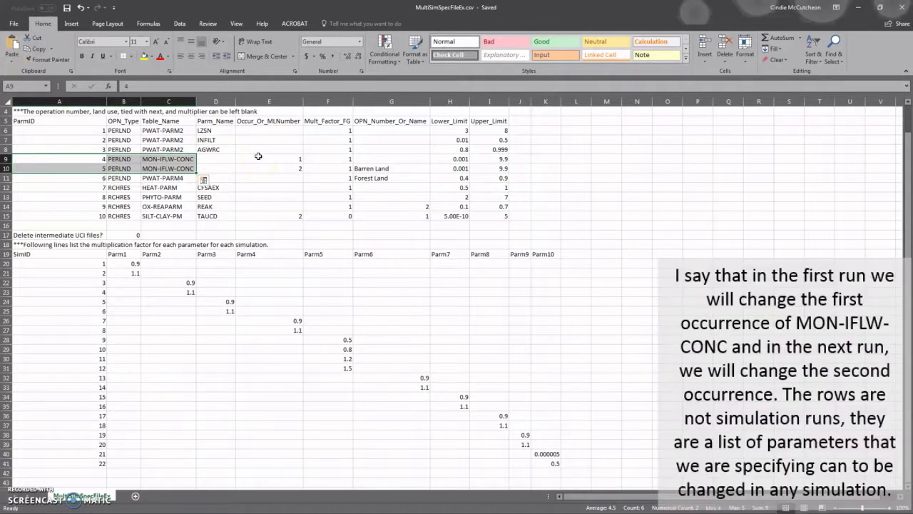
{"action": "left_click", "coordinate": [261, 157]}
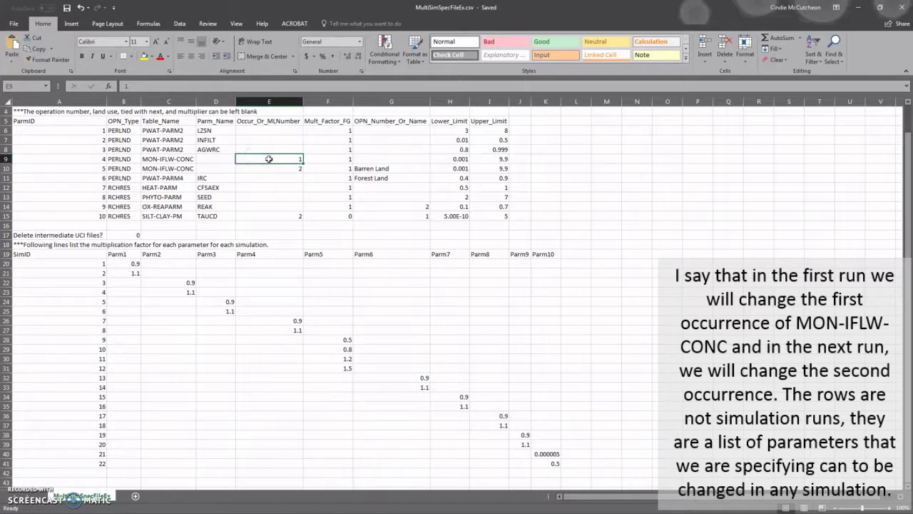
{"action": "left_click", "coordinate": [170, 158]}
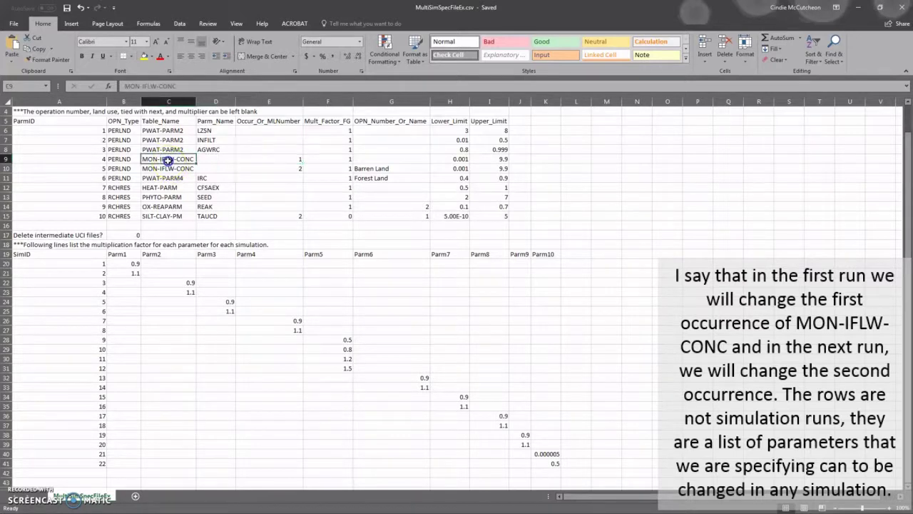
{"action": "left_click", "coordinate": [276, 167]}
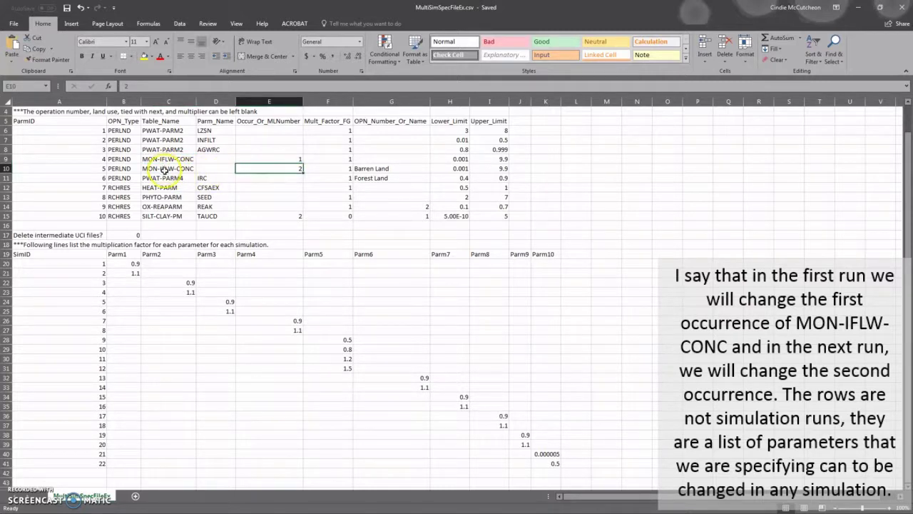
{"action": "key", "text": "Right"}
{"action": "key", "text": "Right"}
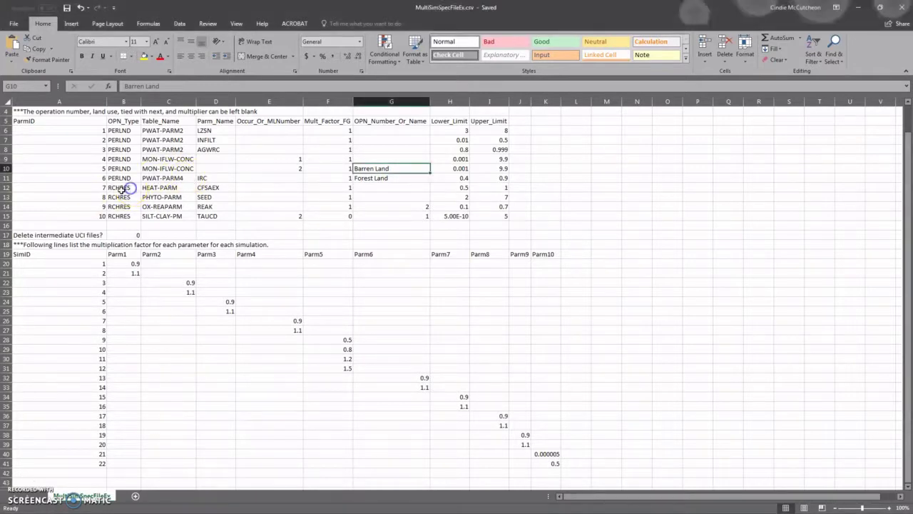
Examine the RCHRES HEAT-PARM CFSAEX row, including its occurrence cell and multiplication factor flag
{"action": "left_click_drag", "start_coordinate": [121, 187], "coordinate": [203, 188]}
{"action": "left_click", "coordinate": [123, 197]}
{"action": "left_click", "coordinate": [120, 187]}
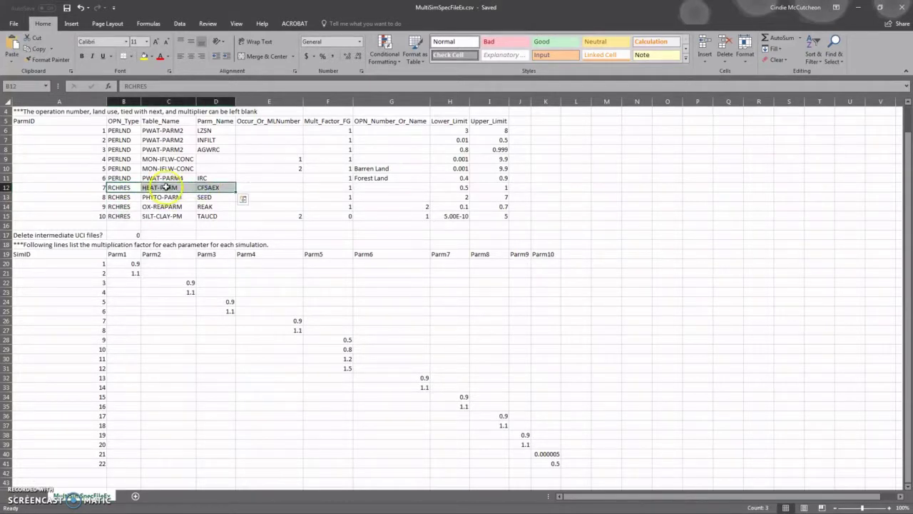
{"action": "left_click", "coordinate": [296, 191]}
{"action": "left_click", "coordinate": [327, 188]}
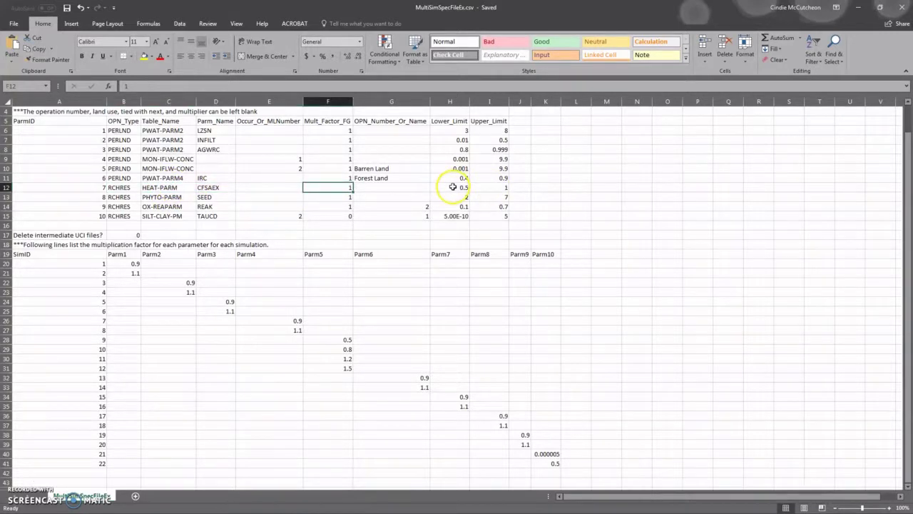
Examine the PHYTO-PARM SEED row up to its operation number cell, and highlight the OX-REAPARM REAK entry
{"action": "left_click_drag", "start_coordinate": [116, 197], "coordinate": [375, 196]}
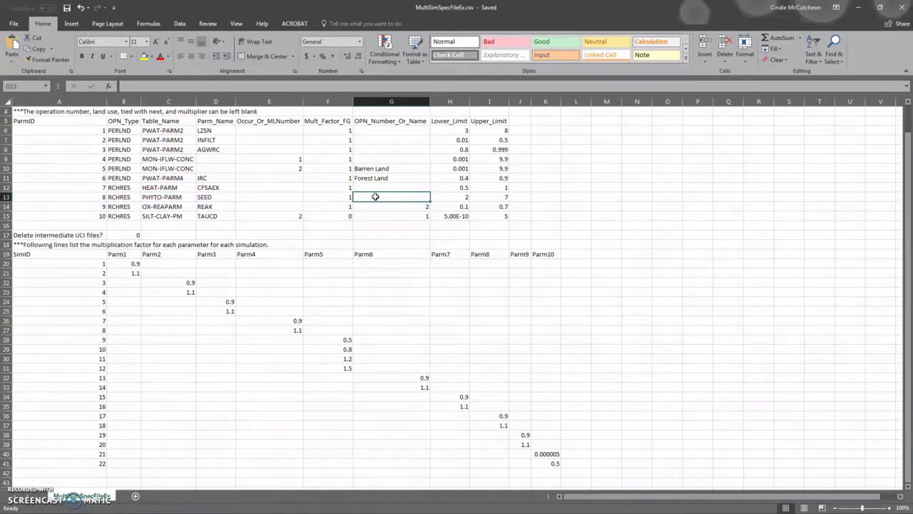
{"action": "left_click", "coordinate": [213, 206]}
{"action": "left_click_drag", "start_coordinate": [135, 206], "coordinate": [204, 207]}
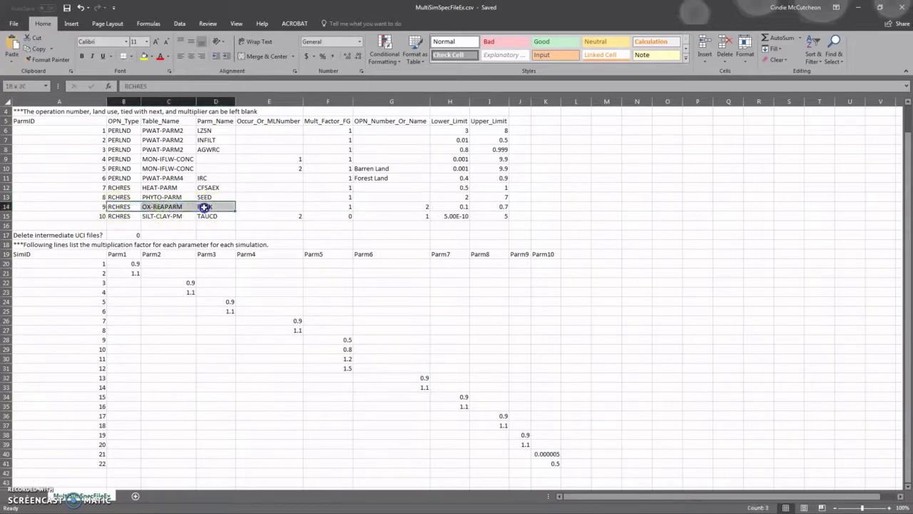
{"action": "left_click", "coordinate": [204, 207]}
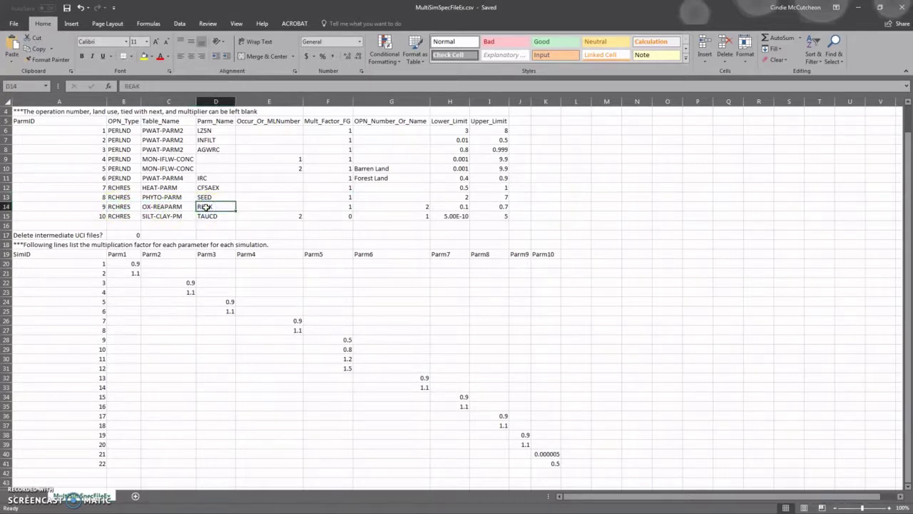
Examine the OX-REAPARM row's operation number and the RCHRES SILT-CLAY-PM TAUCD row up to its occurrence number
{"action": "left_click", "coordinate": [366, 206]}
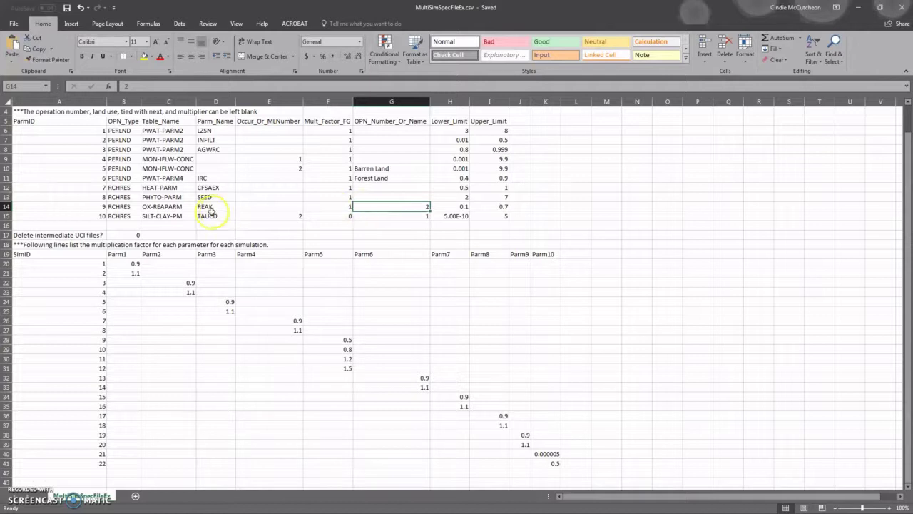
{"action": "left_click", "coordinate": [157, 218]}
{"action": "left_click_drag", "start_coordinate": [122, 216], "coordinate": [207, 216]}
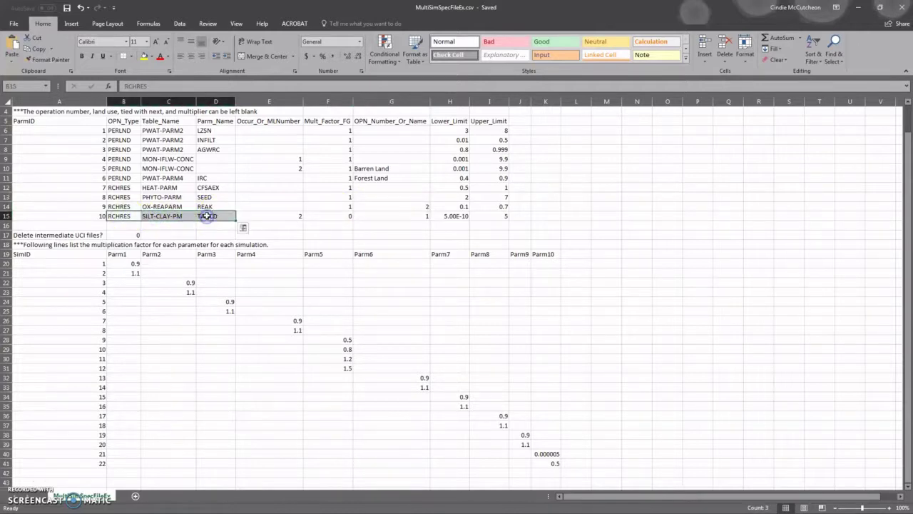
{"action": "left_click", "coordinate": [277, 217]}
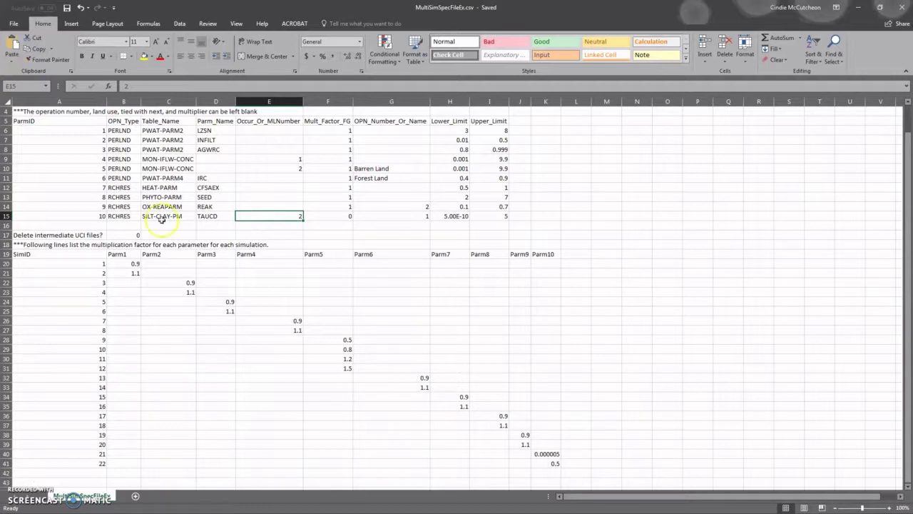
Switch to nutrien2.uci in UltraEdit, search for "tau", and highlight the TAUCD values in the second SILT-CLAY-PM table
{"action": "key", "text": "alt+Tab"}
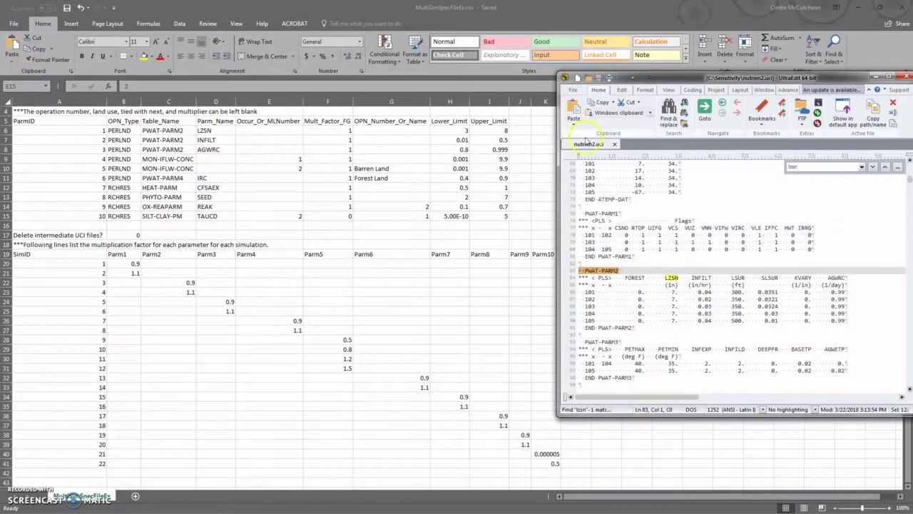
{"action": "double_click", "coordinate": [830, 167]}
{"action": "type", "text": "tau"}
{"action": "key", "text": "Return"}
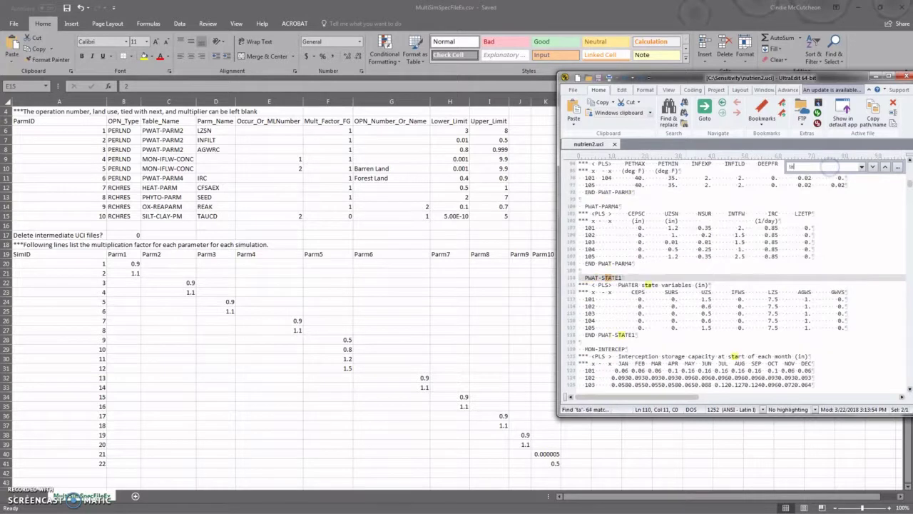
{"action": "scroll", "coordinate": [799, 257], "scroll_direction": "down", "scroll_amount": 2}
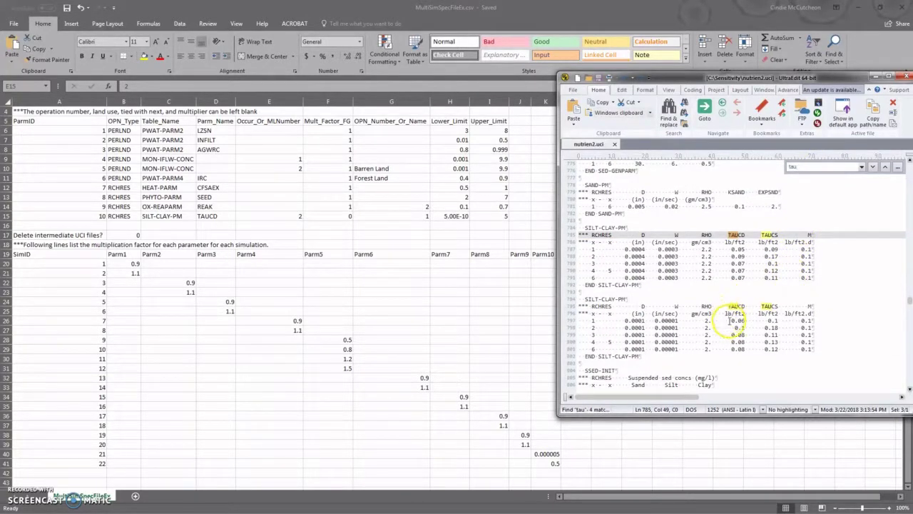
{"action": "left_click", "coordinate": [728, 320]}
{"action": "left_click_drag", "start_coordinate": [729, 321], "coordinate": [744, 347]}
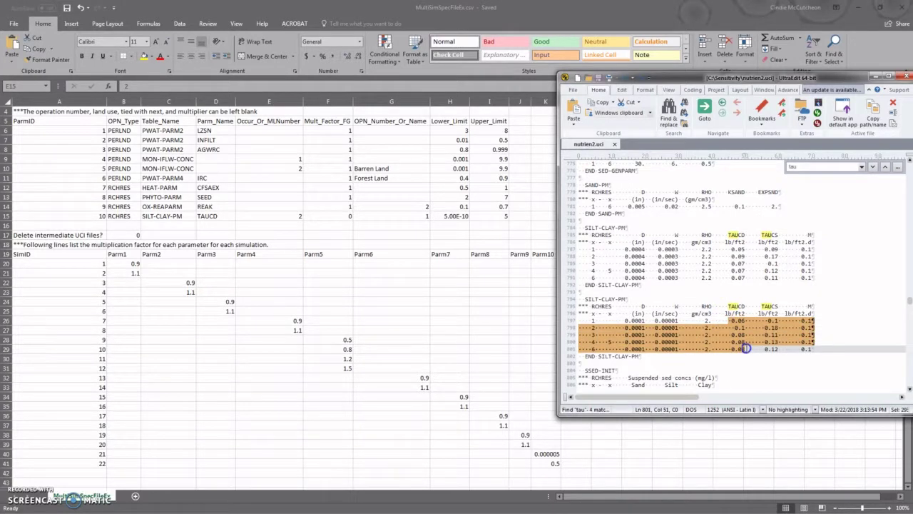
Back in MultiSimSpecFileEx.csv in Excel, examine the operation number and the lower and upper limits of parameter 10
{"action": "left_click", "coordinate": [400, 214]}
{"action": "left_click", "coordinate": [404, 215]}
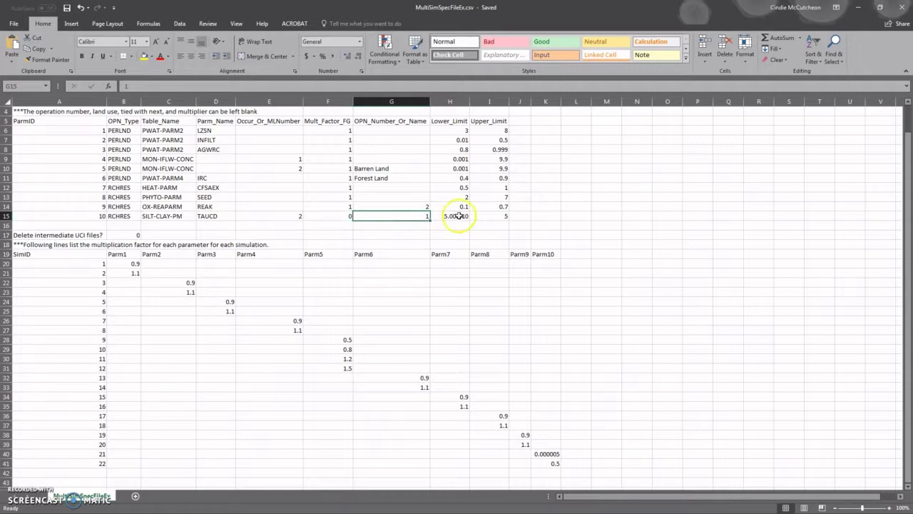
{"action": "left_click_drag", "start_coordinate": [461, 216], "coordinate": [499, 220]}
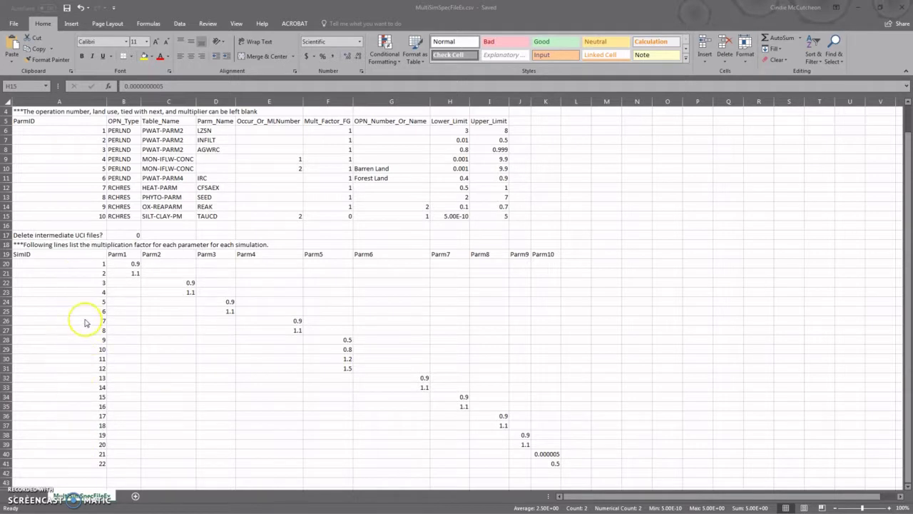
Compare the Parm1 to Parm10 simulation headings with the parameter IDs, and examine the Mult_Factor_FG column down to parameter 10
{"action": "left_click_drag", "start_coordinate": [116, 255], "coordinate": [548, 254]}
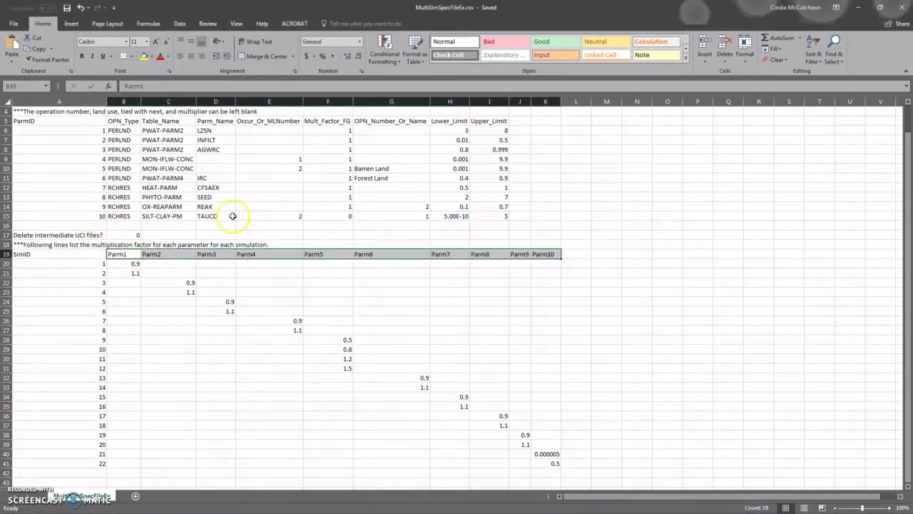
{"action": "left_click_drag", "start_coordinate": [84, 130], "coordinate": [85, 216]}
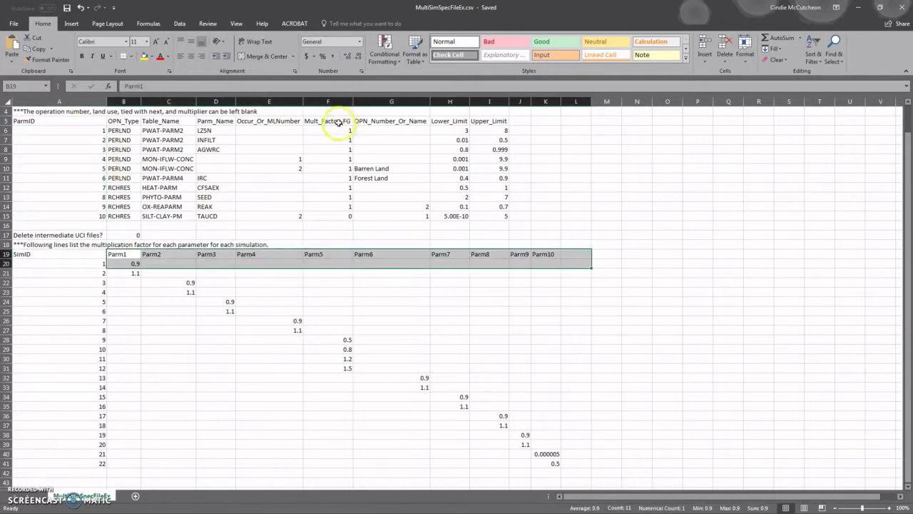
{"action": "left_click_drag", "start_coordinate": [336, 122], "coordinate": [337, 213]}
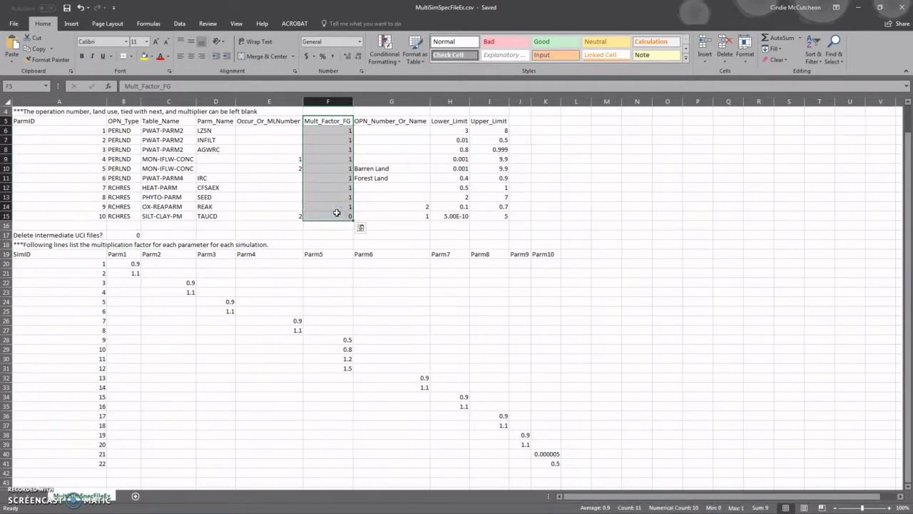
{"action": "left_click", "coordinate": [337, 214]}
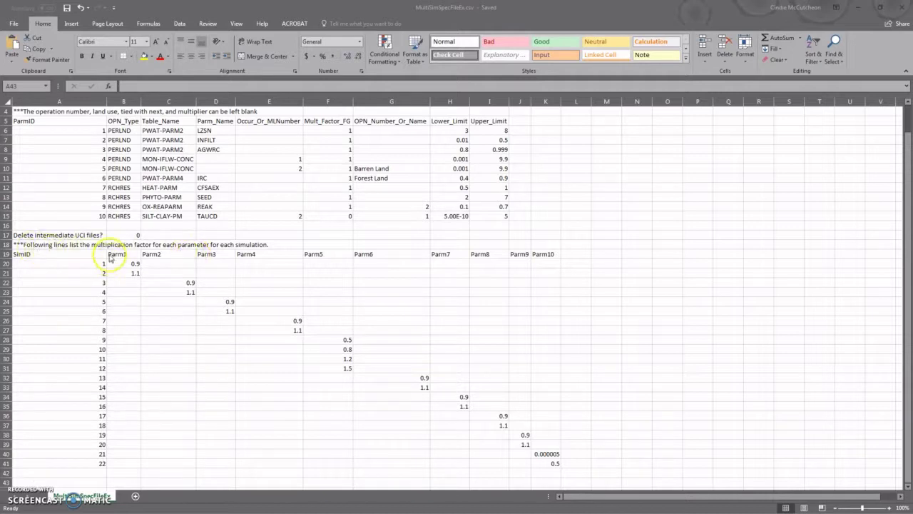
Examine the Parm1 multipliers for simulations 1 and 2 against the PWAT-PARM2 LZSN definition row
{"action": "left_click", "coordinate": [36, 264]}
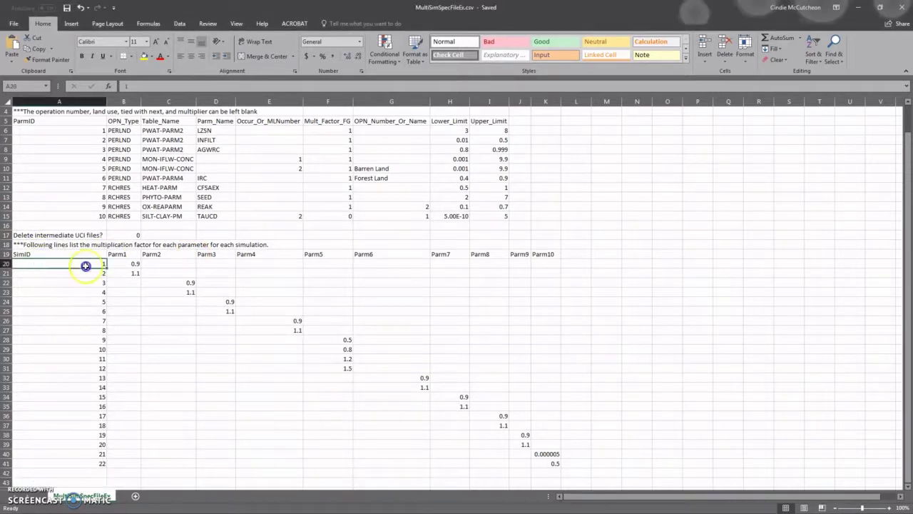
{"action": "left_click_drag", "start_coordinate": [85, 266], "coordinate": [130, 272]}
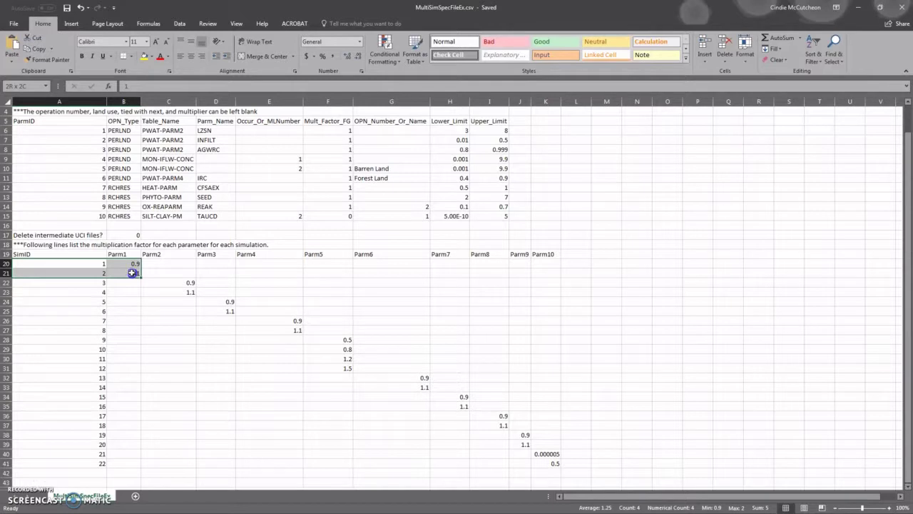
{"action": "left_click_drag", "start_coordinate": [132, 272], "coordinate": [130, 271]}
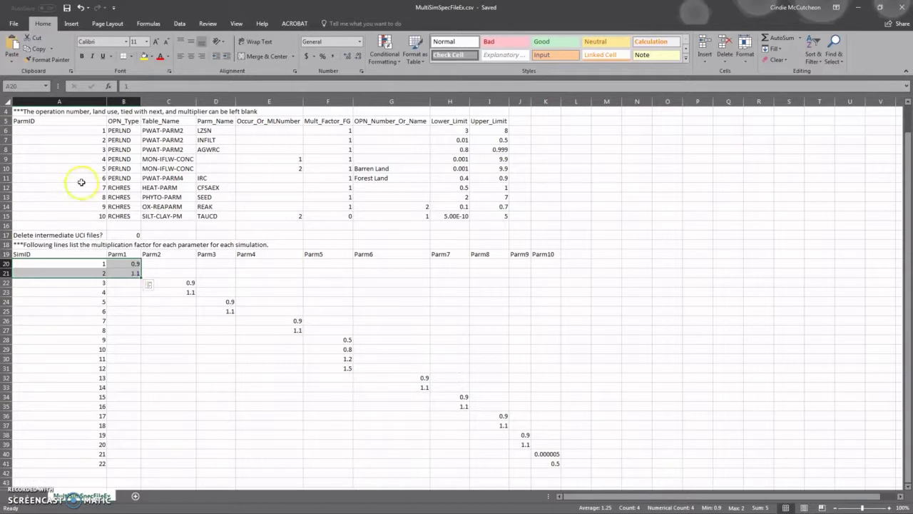
{"action": "left_click_drag", "start_coordinate": [92, 130], "coordinate": [489, 130]}
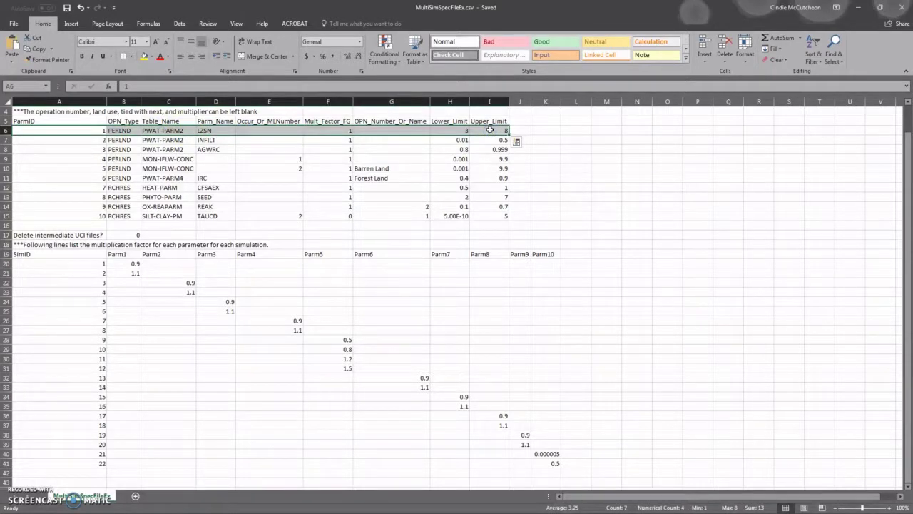
{"action": "left_click", "coordinate": [127, 263]}
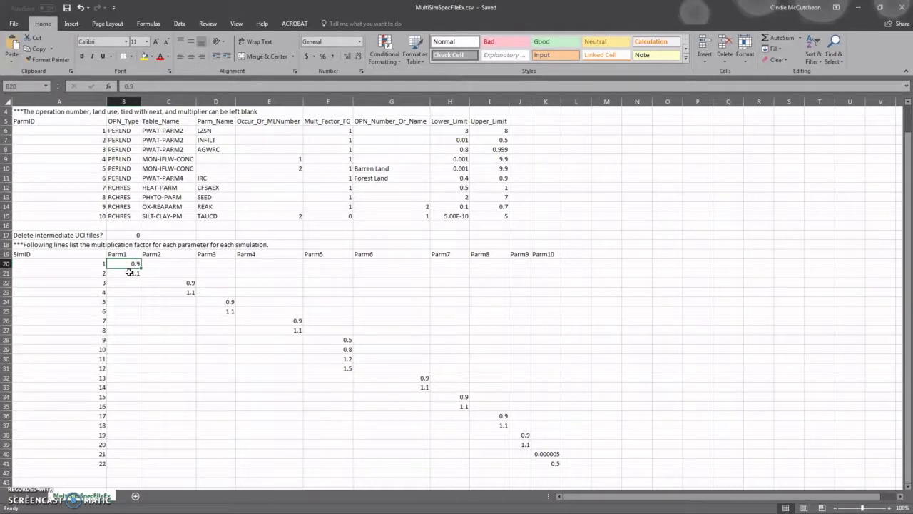
{"action": "left_click", "coordinate": [129, 273]}
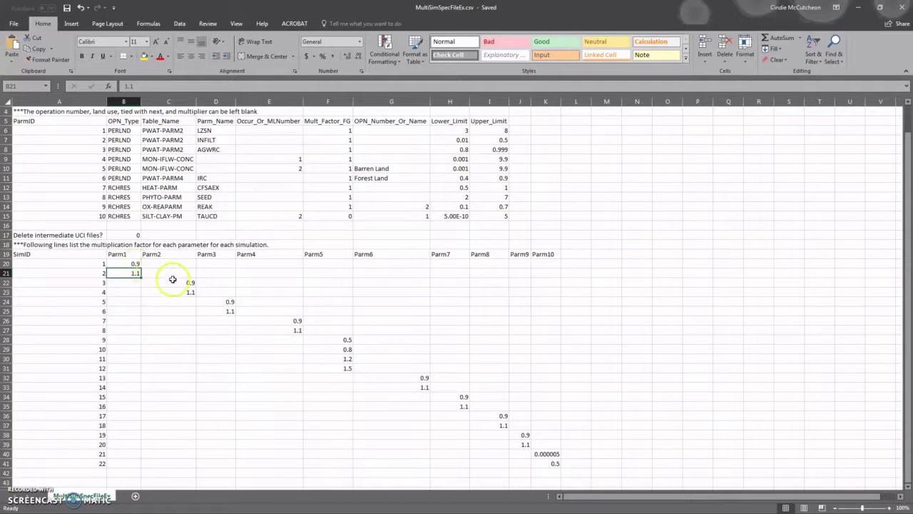
Examine the Parm2 to Parm5 multipliers, checking parameter 5's MON-IFLW-CONC table name and occurrence number
{"action": "left_click_drag", "start_coordinate": [174, 281], "coordinate": [173, 293]}
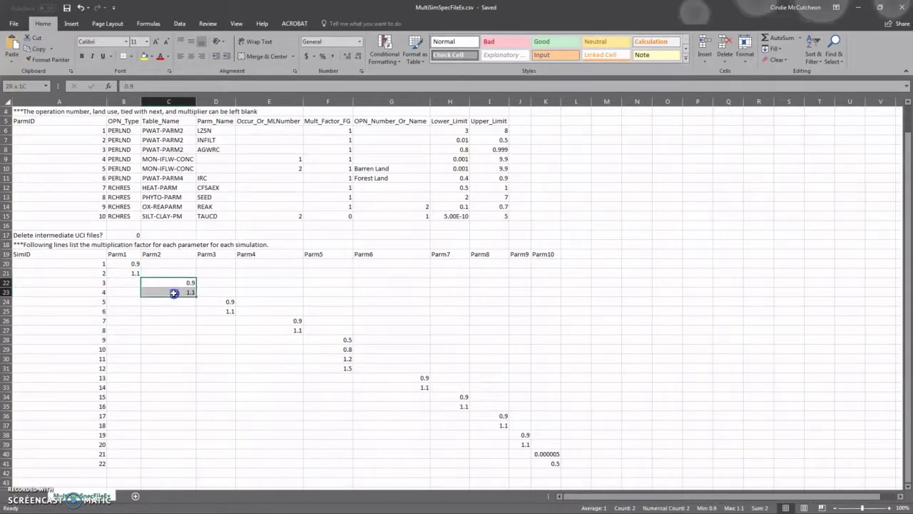
{"action": "left_click_drag", "start_coordinate": [174, 292], "coordinate": [275, 326]}
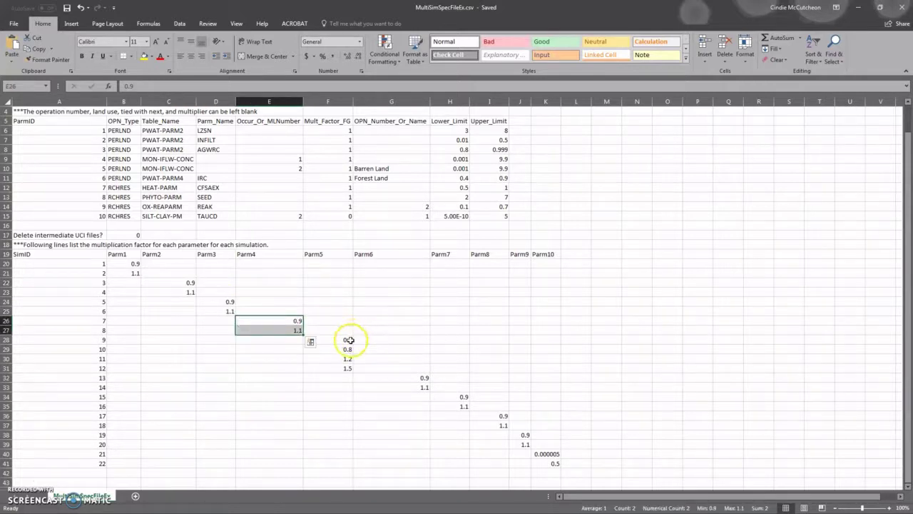
{"action": "left_click_drag", "start_coordinate": [170, 169], "coordinate": [168, 171]}
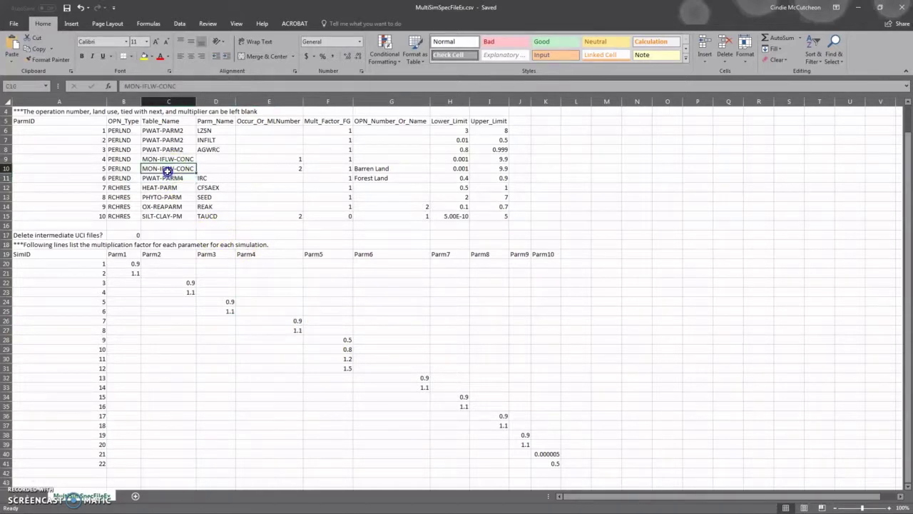
{"action": "left_click", "coordinate": [290, 169]}
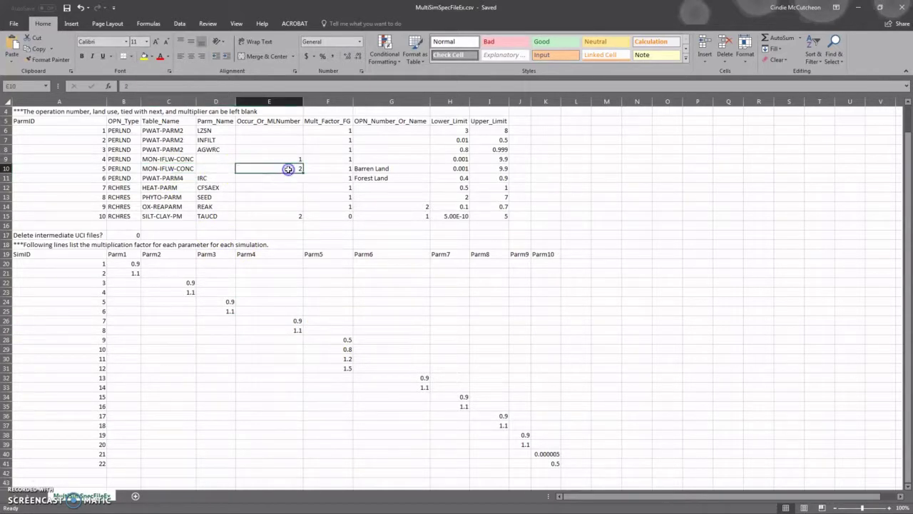
{"action": "left_click", "coordinate": [333, 344]}
{"action": "left_click_drag", "start_coordinate": [334, 343], "coordinate": [332, 368]}
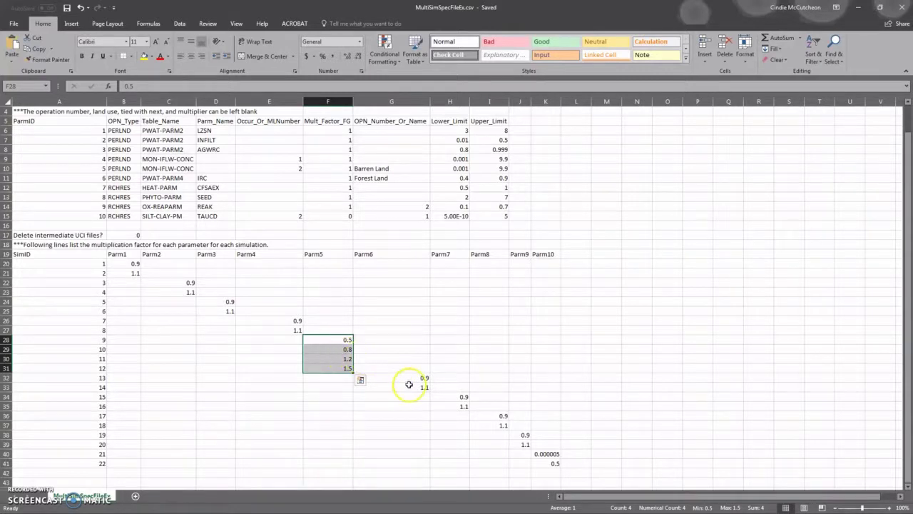
Examine the Parm6 to Parm9 multipliers, and compare parameter 10's multiplication factor flag with its values for simulations 21 and 22
{"action": "left_click_drag", "start_coordinate": [409, 380], "coordinate": [526, 450]}
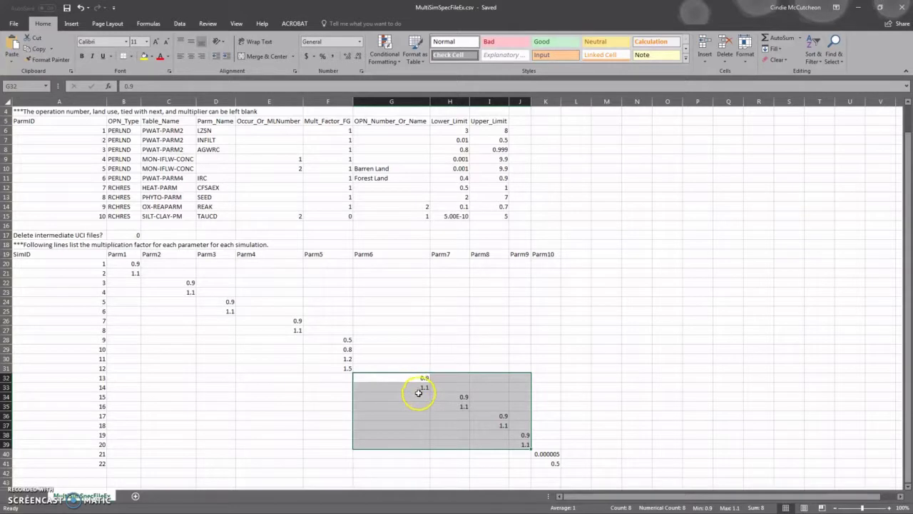
{"action": "scroll", "coordinate": [419, 393], "scroll_direction": "down", "scroll_amount": 1}
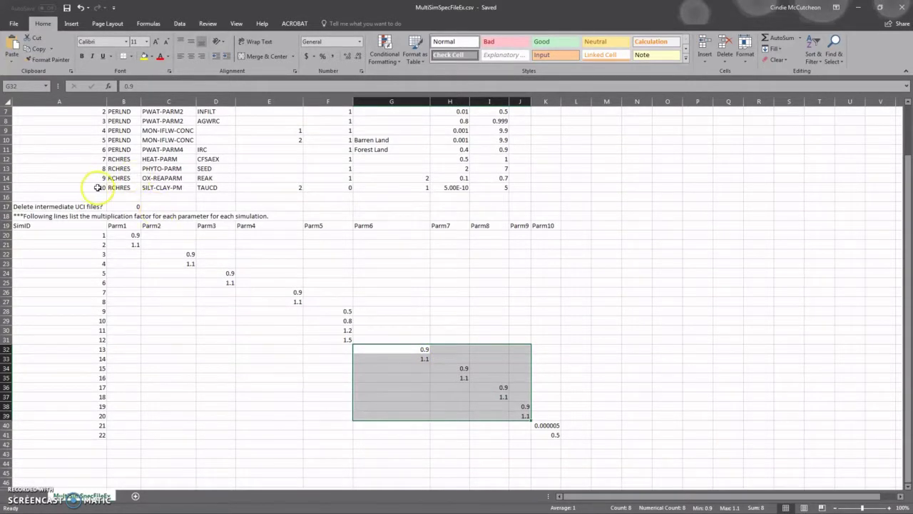
{"action": "left_click", "coordinate": [330, 188]}
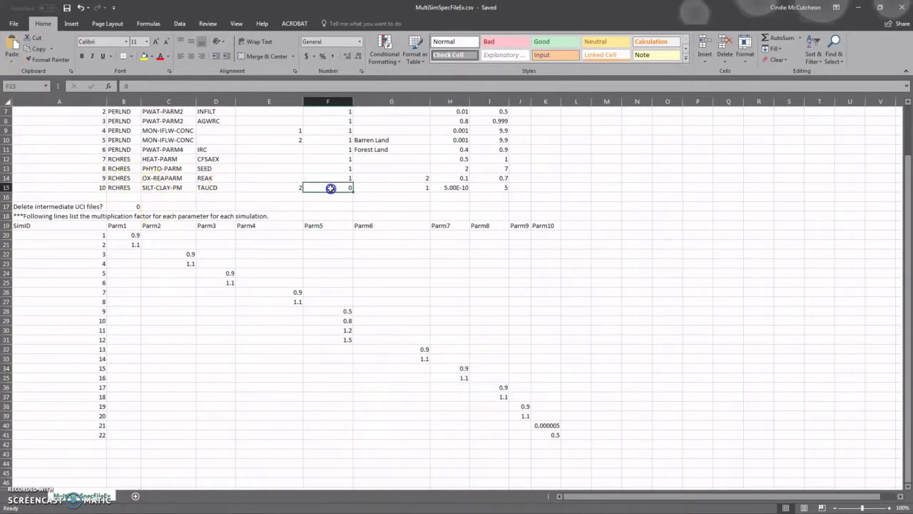
{"action": "scroll", "coordinate": [333, 196], "scroll_direction": "up", "scroll_amount": 1}
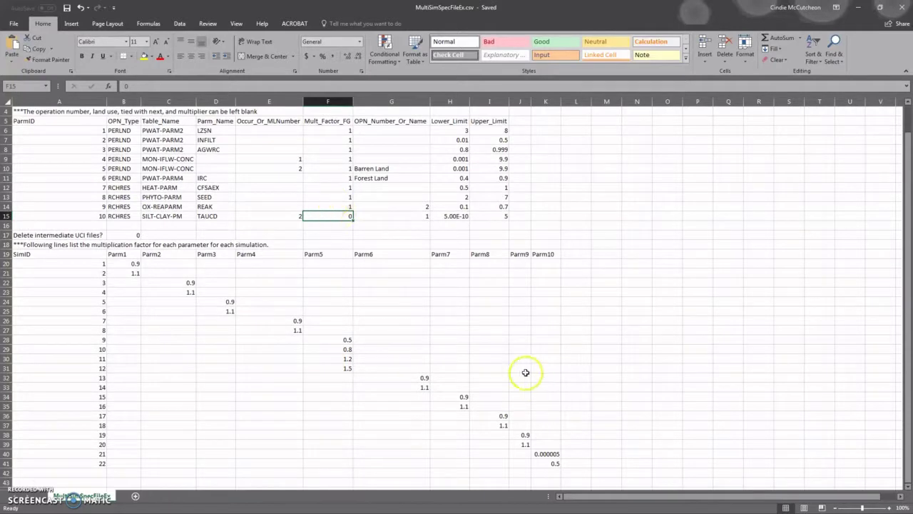
{"action": "left_click", "coordinate": [547, 454]}
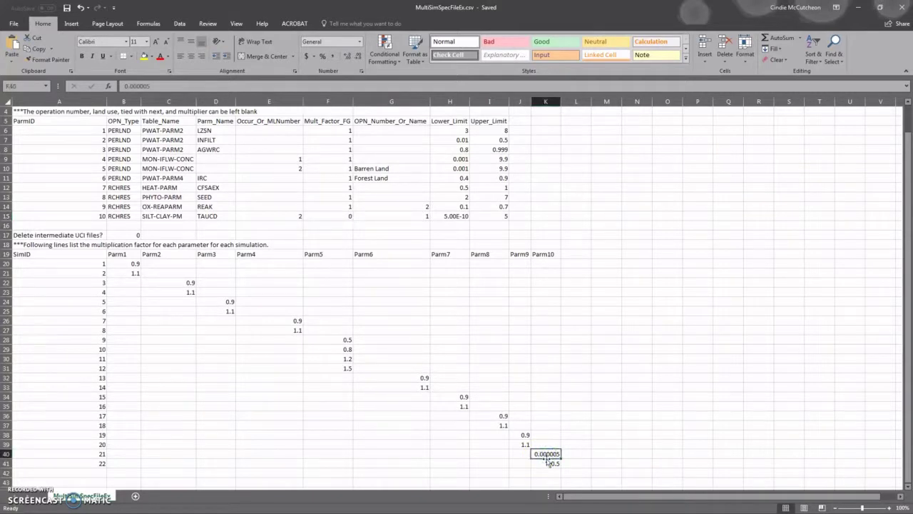
{"action": "left_click", "coordinate": [548, 462]}
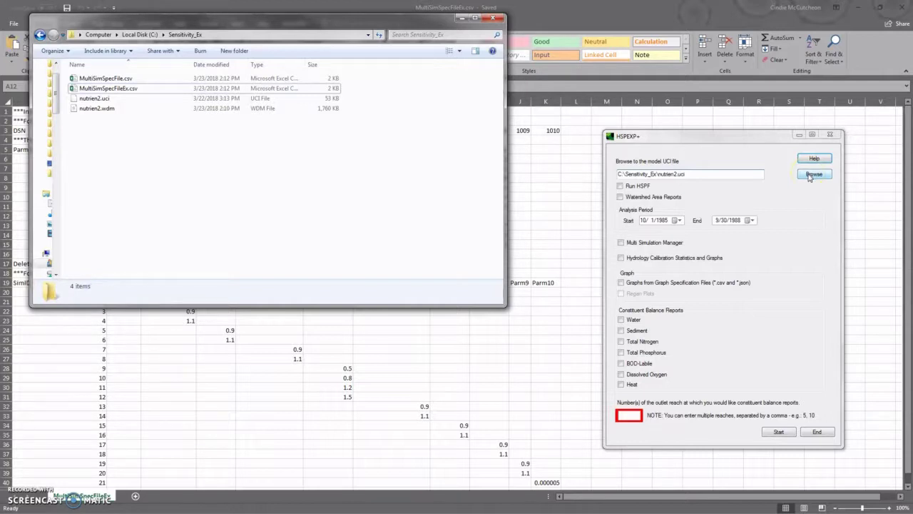
In HSPEXP+, enable the Multi Simulation Manager for nutrien2.uci, run the simulations, and dismiss the completion message
{"action": "left_click", "coordinate": [622, 243]}
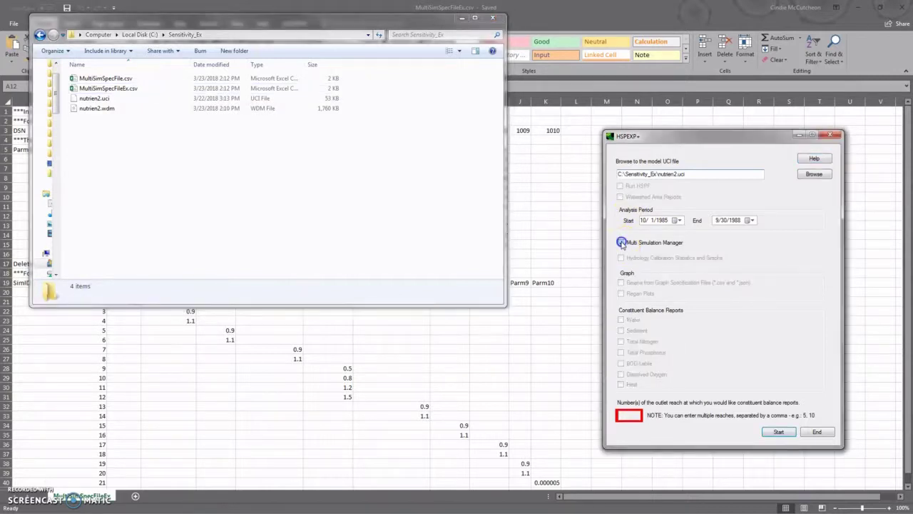
{"action": "left_click", "coordinate": [779, 432]}
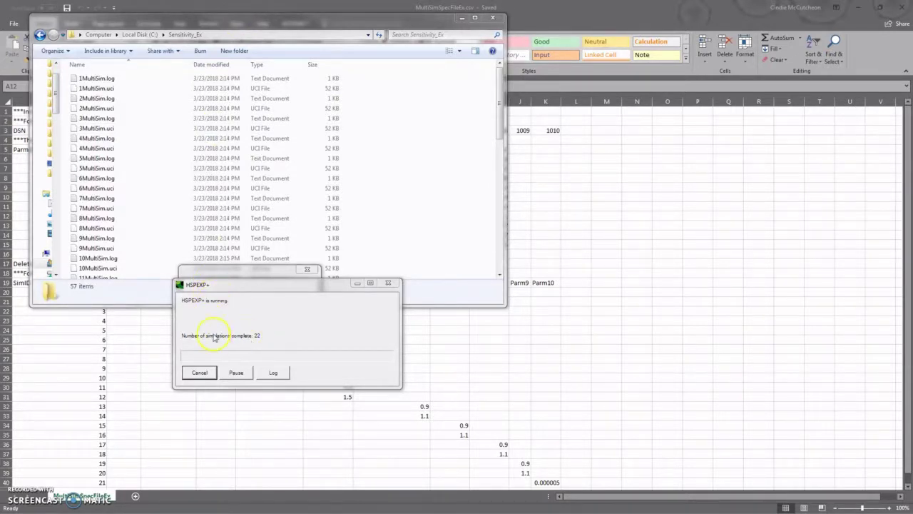
{"action": "left_click", "coordinate": [23, 477]}
{"action": "left_click", "coordinate": [288, 323]}
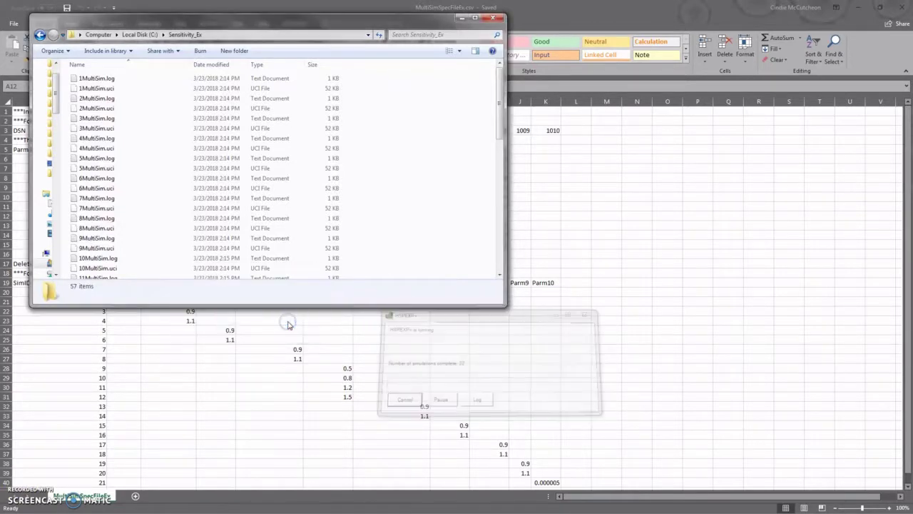
Look through the Sensitivity_Ex folder for the log, UCI and output files generated by the simulations
{"action": "left_click", "coordinate": [76, 178]}
{"action": "scroll", "coordinate": [77, 184], "scroll_direction": "down", "scroll_amount": 1}
{"action": "scroll", "coordinate": [77, 185], "scroll_direction": "down", "scroll_amount": 8}
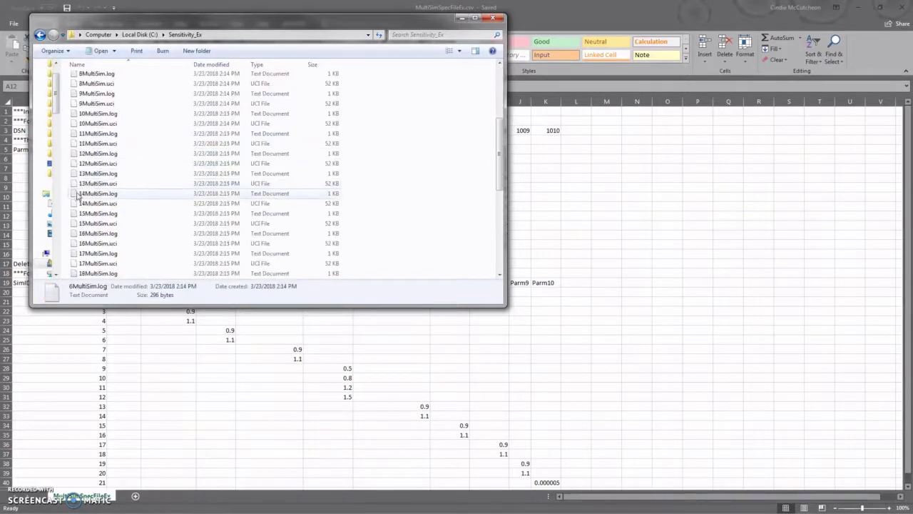
{"action": "scroll", "coordinate": [79, 199], "scroll_direction": "down", "scroll_amount": 1}
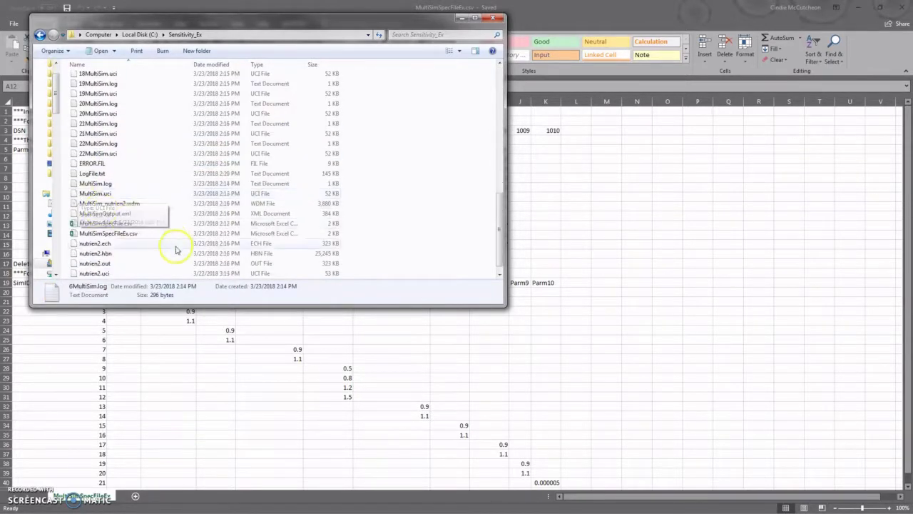
Open MultiSimOutput.xml from the Sensitivity_Ex folder in Excel as a table and move the folder window out of the way
{"action": "left_click", "coordinate": [96, 214]}
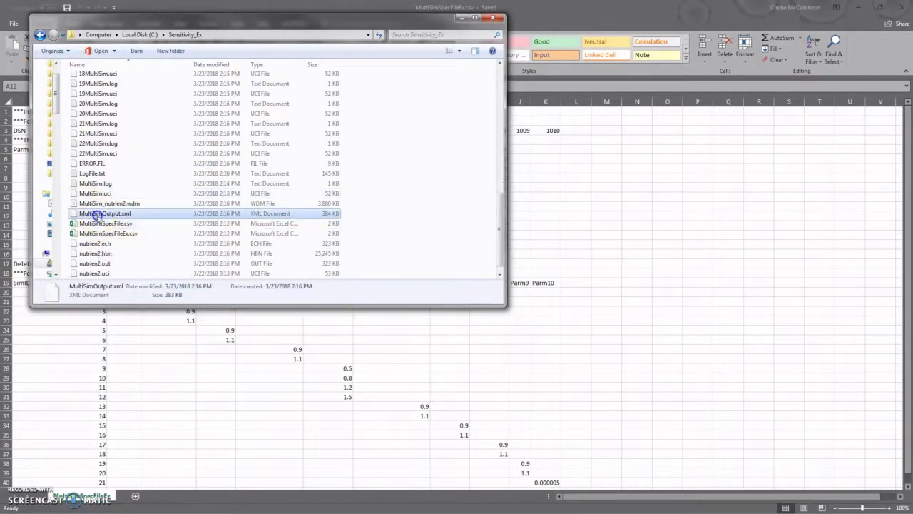
{"action": "left_click_drag", "start_coordinate": [97, 214], "coordinate": [528, 198]}
{"action": "left_click_drag", "start_coordinate": [200, 214], "coordinate": [519, 250]}
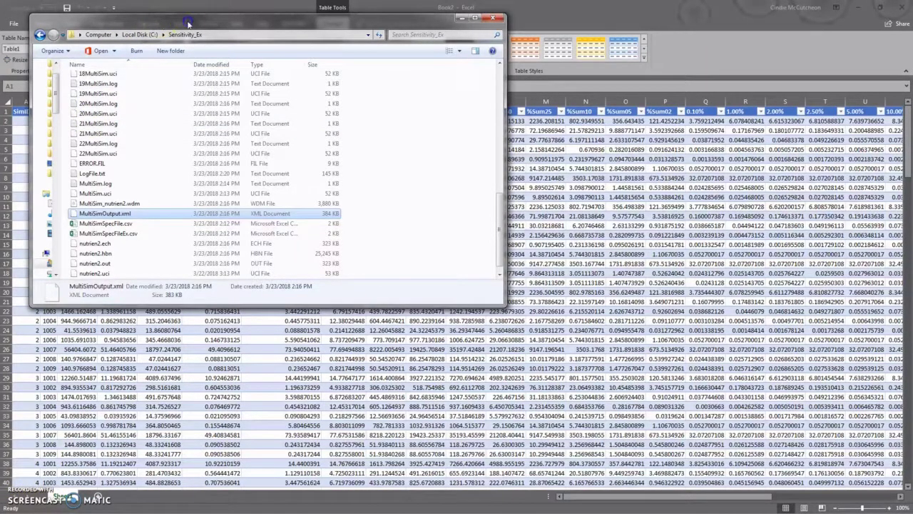
{"action": "left_click_drag", "start_coordinate": [189, 23], "coordinate": [0, 67]}
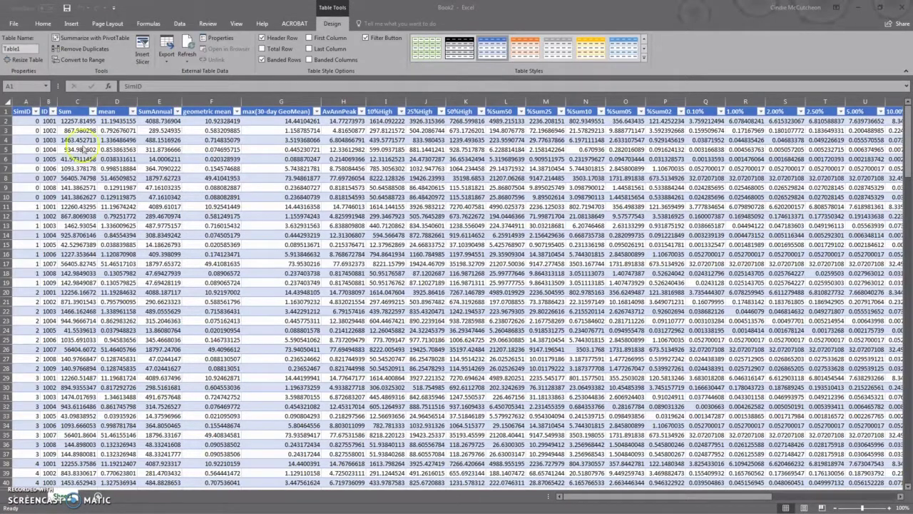
Examine the SimID and ID columns of the output table to see how simulations and output datasets are listed beside their statistics
{"action": "left_click", "coordinate": [27, 121]}
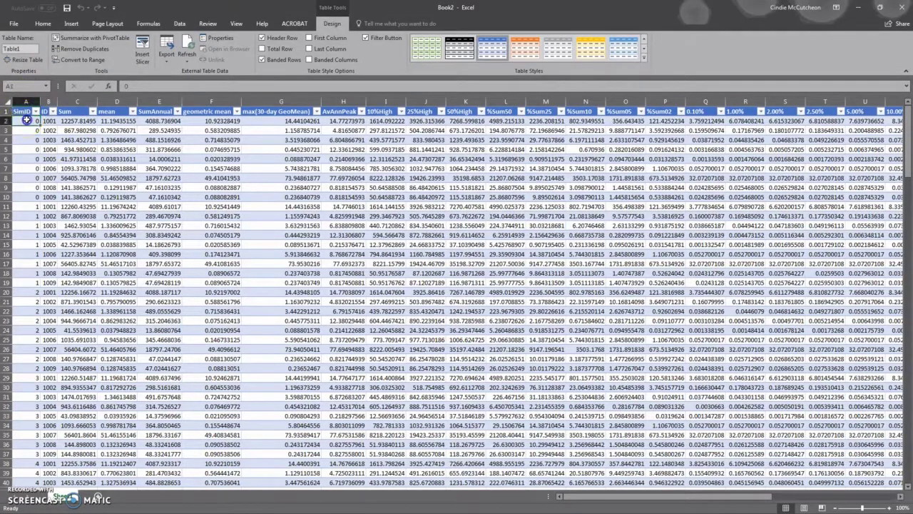
{"action": "left_click_drag", "start_coordinate": [27, 120], "coordinate": [25, 229]}
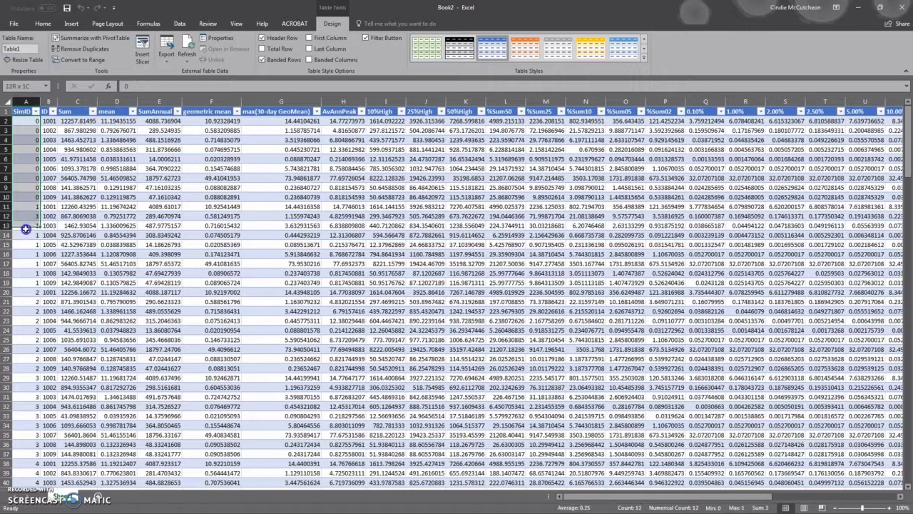
{"action": "left_click", "coordinate": [48, 121]}
{"action": "left_click", "coordinate": [44, 112]}
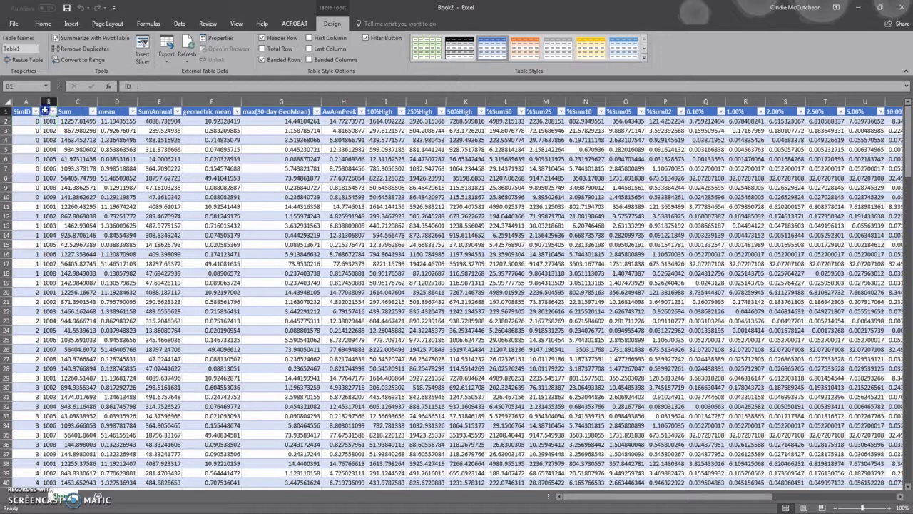
{"action": "left_click_drag", "start_coordinate": [44, 111], "coordinate": [47, 199]}
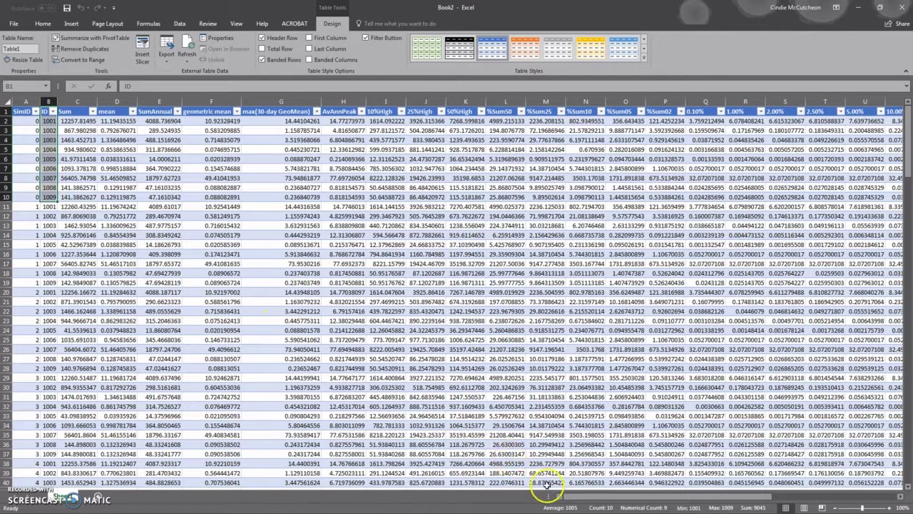
{"action": "left_click_drag", "start_coordinate": [581, 496], "coordinate": [561, 499]}
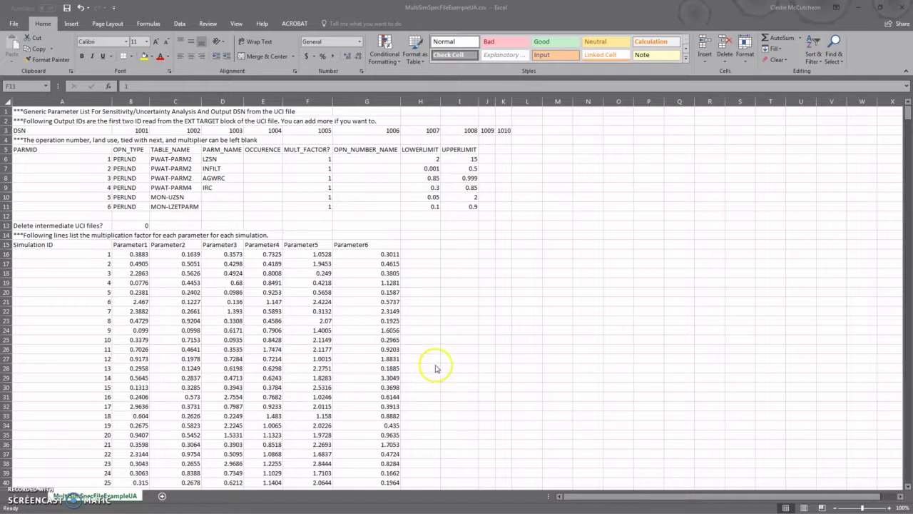
In MultiSimSpecFileExampleUA.csv, look through the multiplication factors of Parameter1 to Parameter6 across the simulations, and return to simulation 1
{"action": "left_click", "coordinate": [134, 255]}
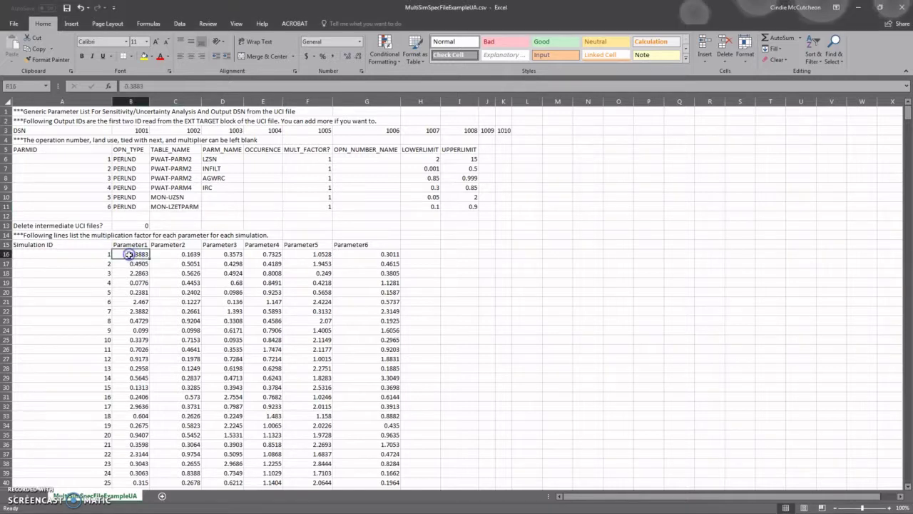
{"action": "scroll", "coordinate": [129, 259], "scroll_direction": "down", "scroll_amount": 1}
{"action": "scroll", "coordinate": [129, 258], "scroll_direction": "down", "scroll_amount": 20}
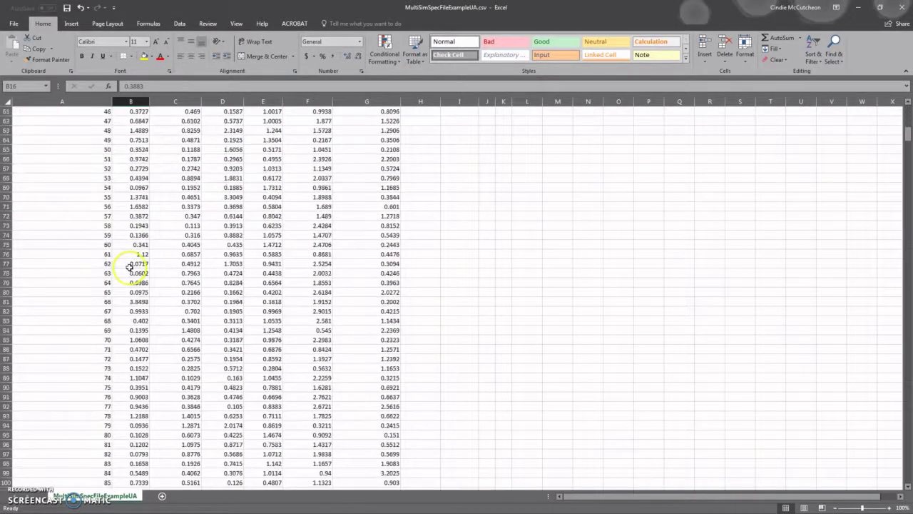
{"action": "scroll", "coordinate": [129, 272], "scroll_direction": "down", "scroll_amount": 17}
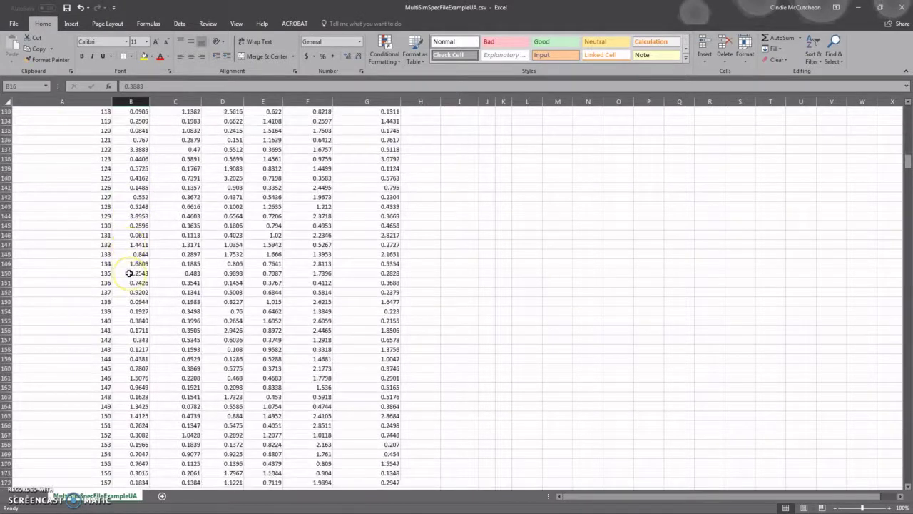
{"action": "scroll", "coordinate": [129, 273], "scroll_direction": "down", "scroll_amount": 20}
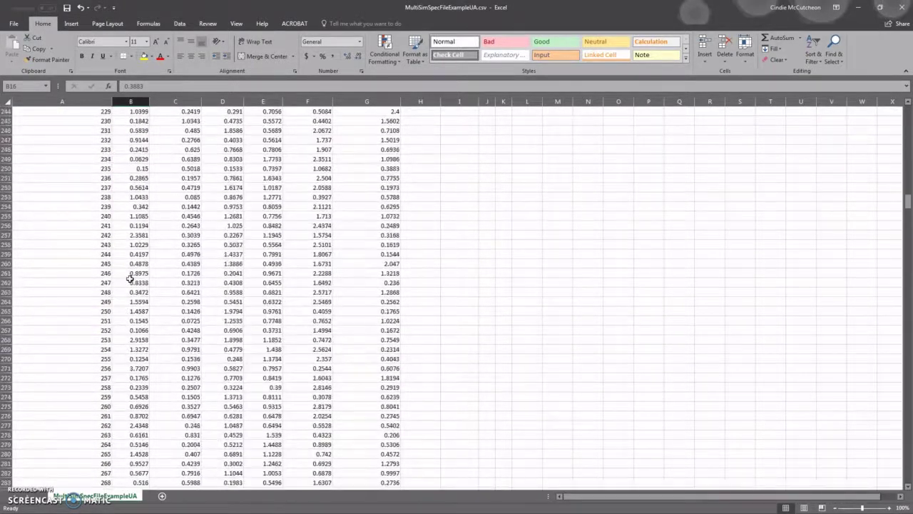
{"action": "key", "text": "ctrl+BackSpace"}
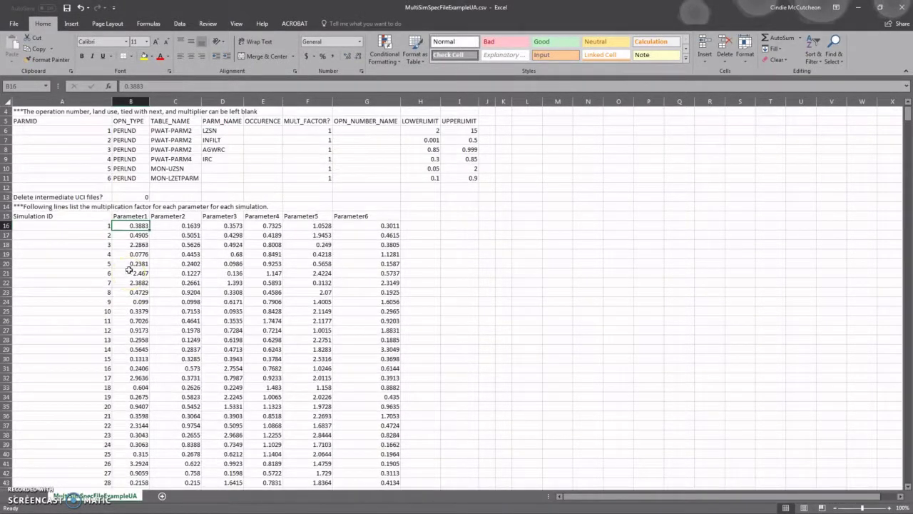